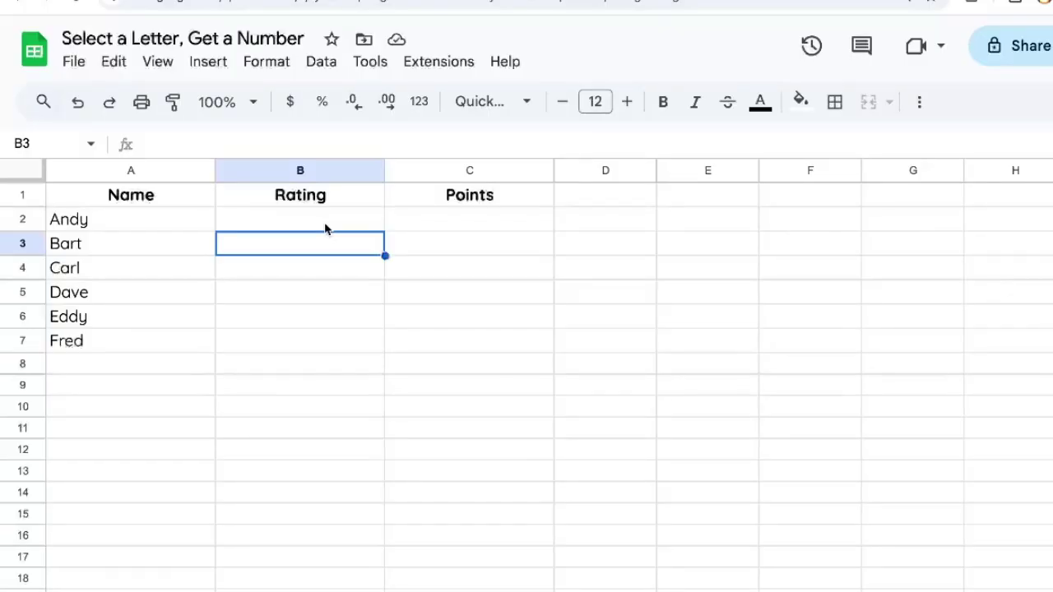
{"action": "left_click", "coordinate": [325, 229]}
{"action": "left_click_drag", "start_coordinate": [299, 227], "coordinate": [300, 318]}
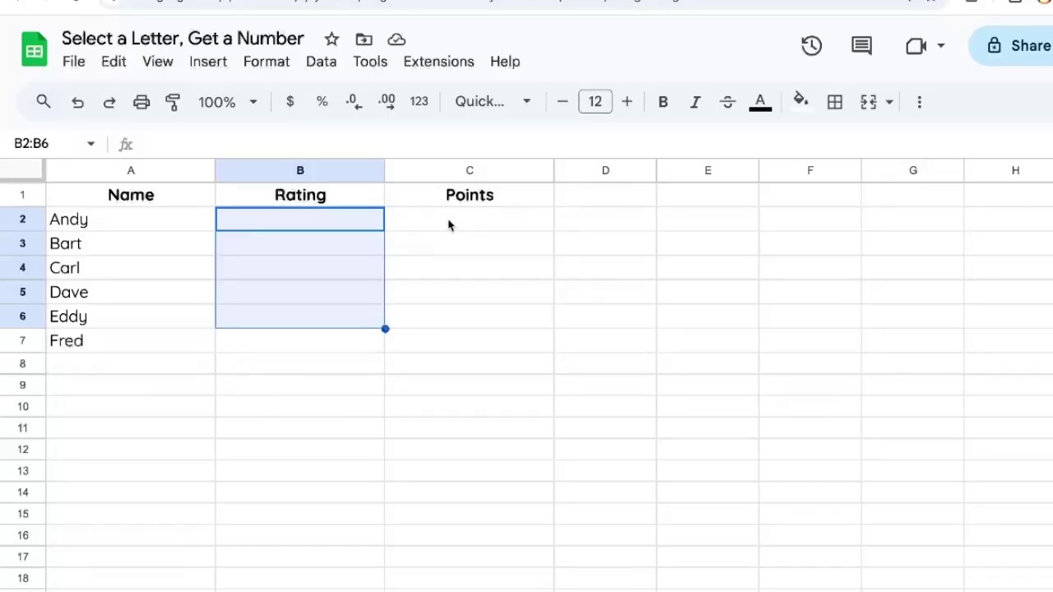
{"action": "left_click_drag", "start_coordinate": [456, 222], "coordinate": [444, 333]}
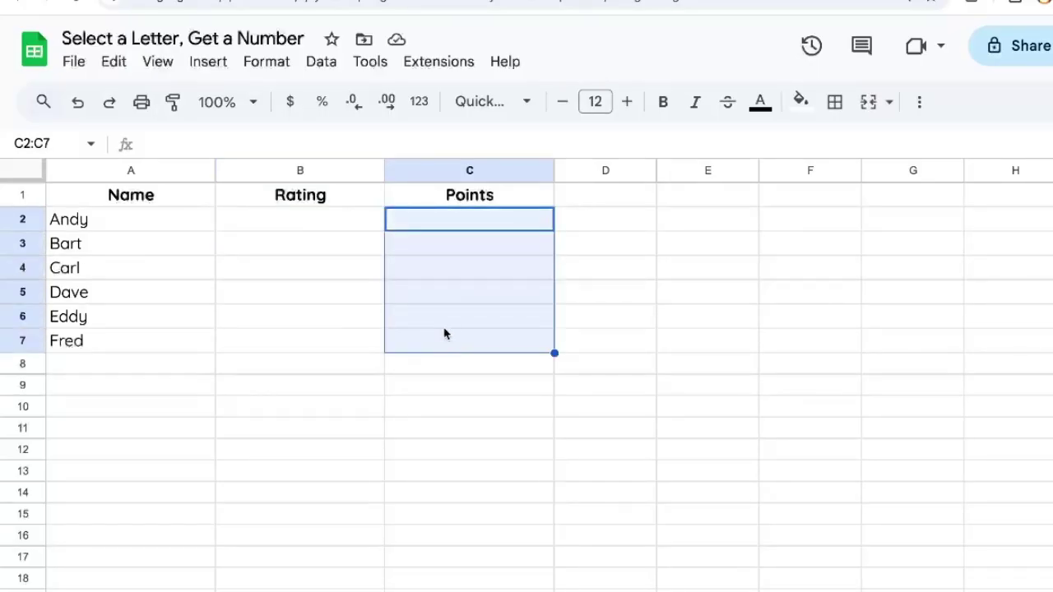
Add a dropdown to cell B2 with the options A, B, C, D, E and F.
{"action": "left_click", "coordinate": [351, 218]}
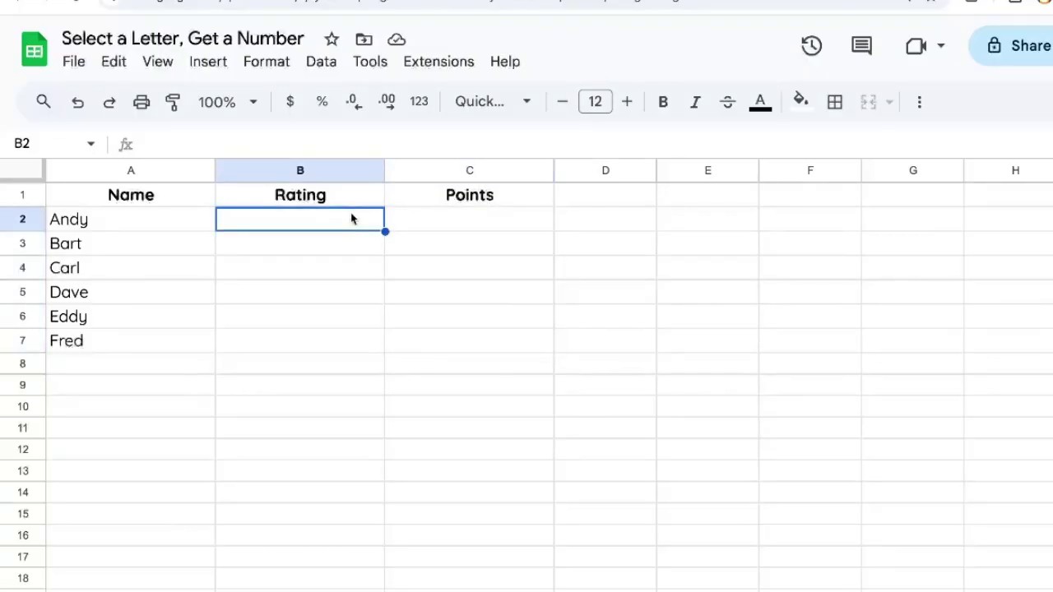
{"action": "right_click", "coordinate": [351, 218]}
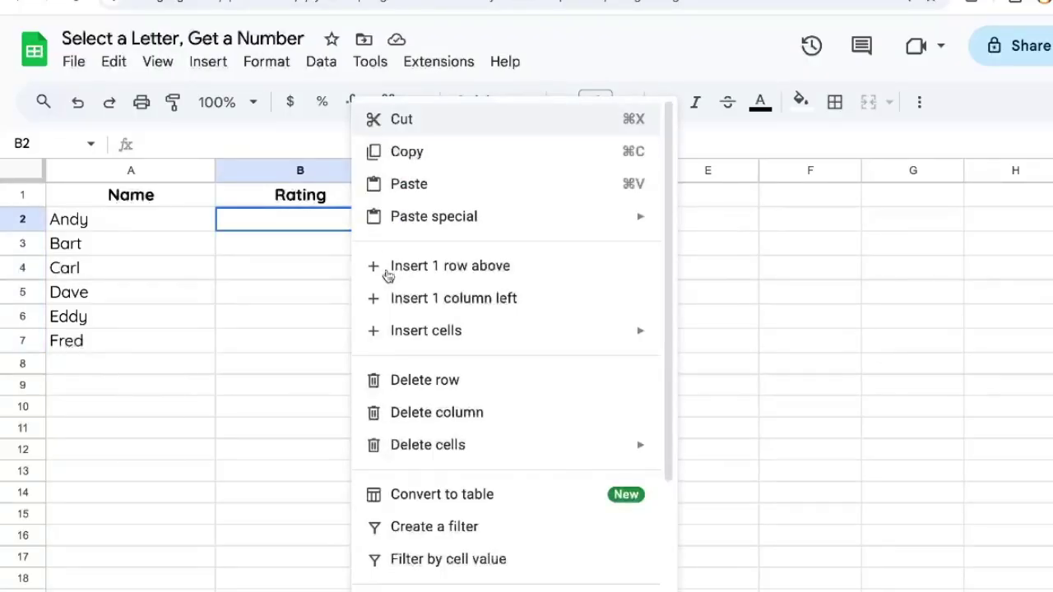
{"action": "scroll", "coordinate": [388, 274], "scroll_direction": "down", "scroll_amount": 4}
{"action": "left_click", "coordinate": [395, 546]}
{"action": "key", "text": "ctrl+a"}
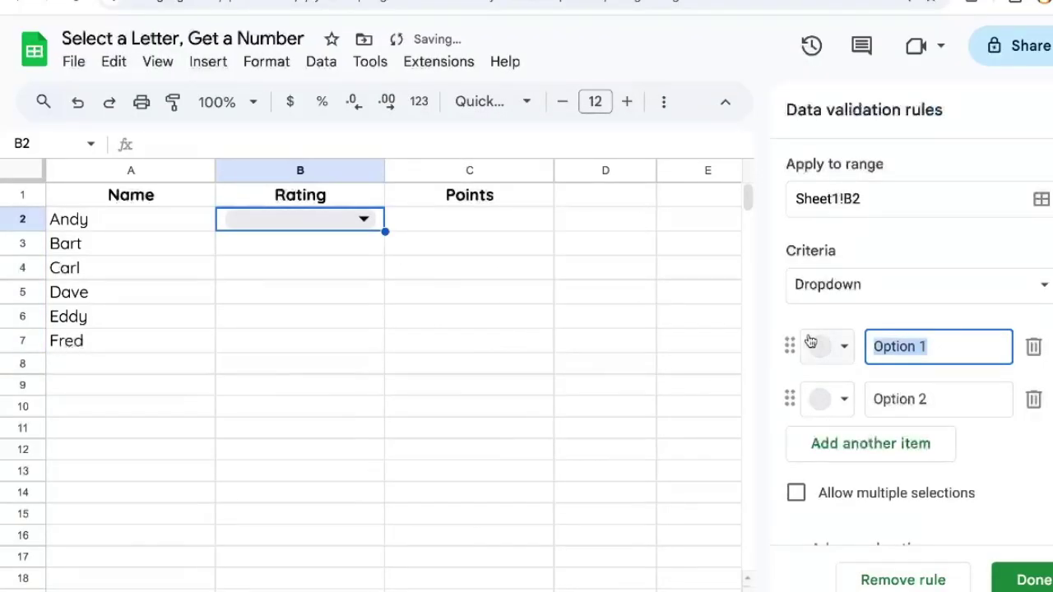
{"action": "type", "text": "A"}
{"action": "key", "text": "Tab"}
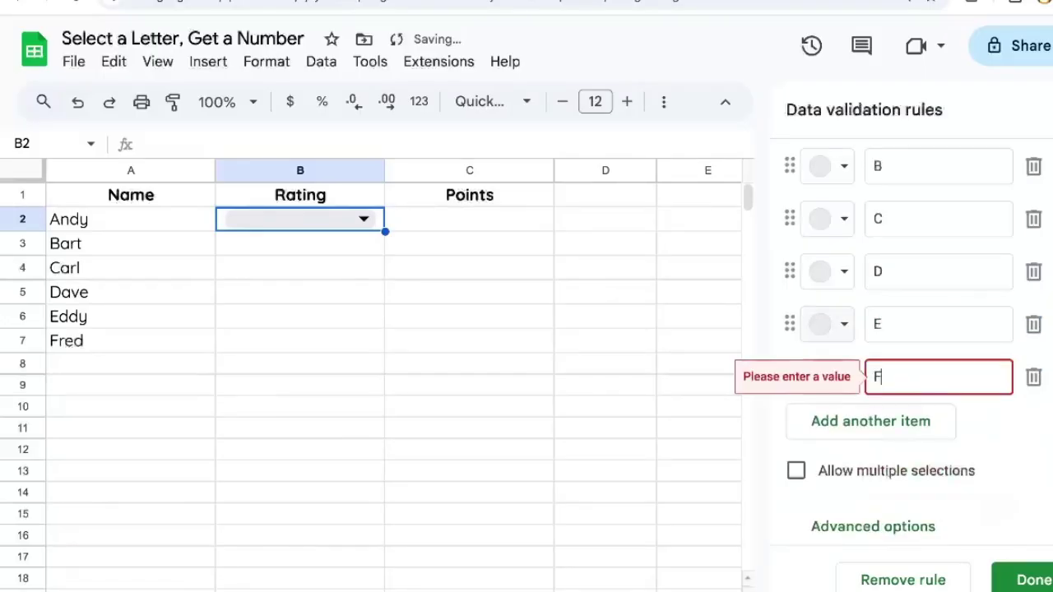
{"action": "left_click", "coordinate": [1028, 580]}
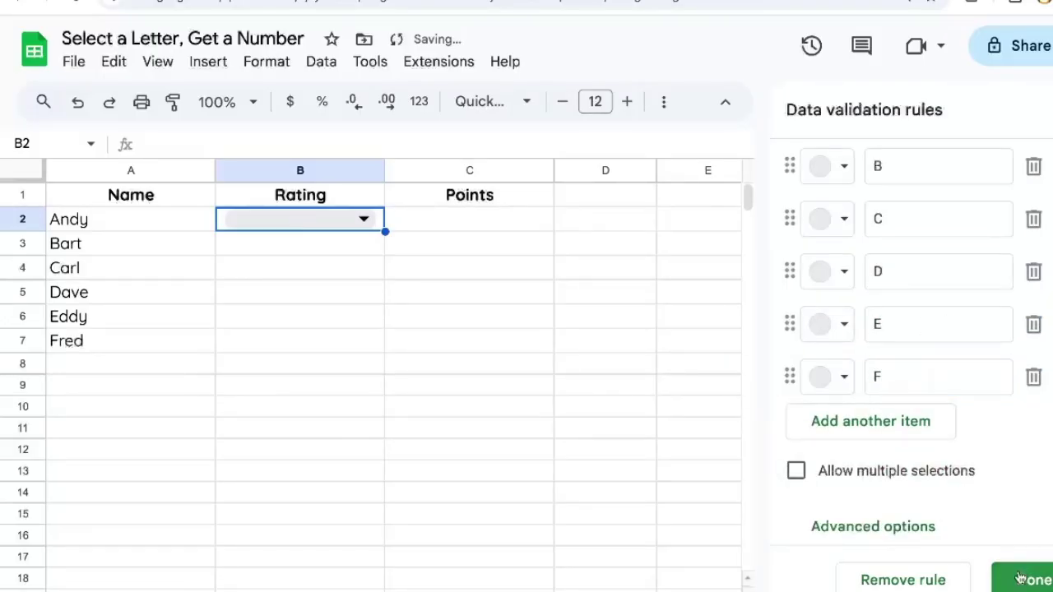
Copy the dropdown from B2 into each of the Rating cells B3 to B7.
{"action": "key", "text": "ctrl+v"}
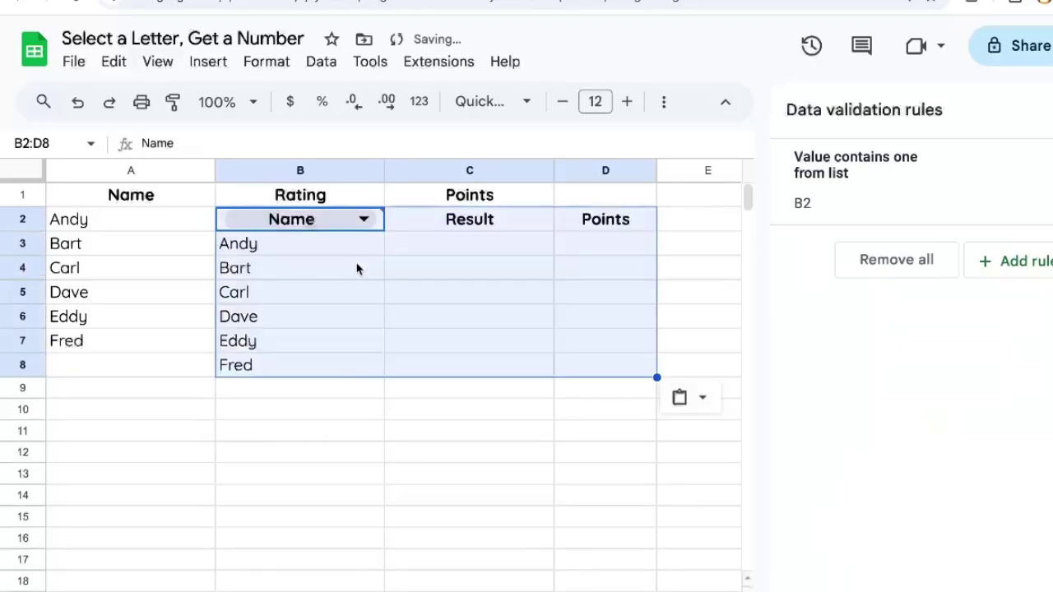
{"action": "key", "text": "ctrl+z"}
{"action": "key", "text": "ctrl+c"}
{"action": "key", "text": "Down"}
{"action": "key", "text": "ctrl+v"}
{"action": "key", "text": "Down"}
{"action": "key", "text": "ctrl+v"}
{"action": "key", "text": "Down"}
{"action": "key", "text": "ctrl+v"}
{"action": "key", "text": "Down"}
{"action": "key", "text": "ctrl+v"}
{"action": "key", "text": "Down"}
{"action": "key", "text": "ctrl+v"}
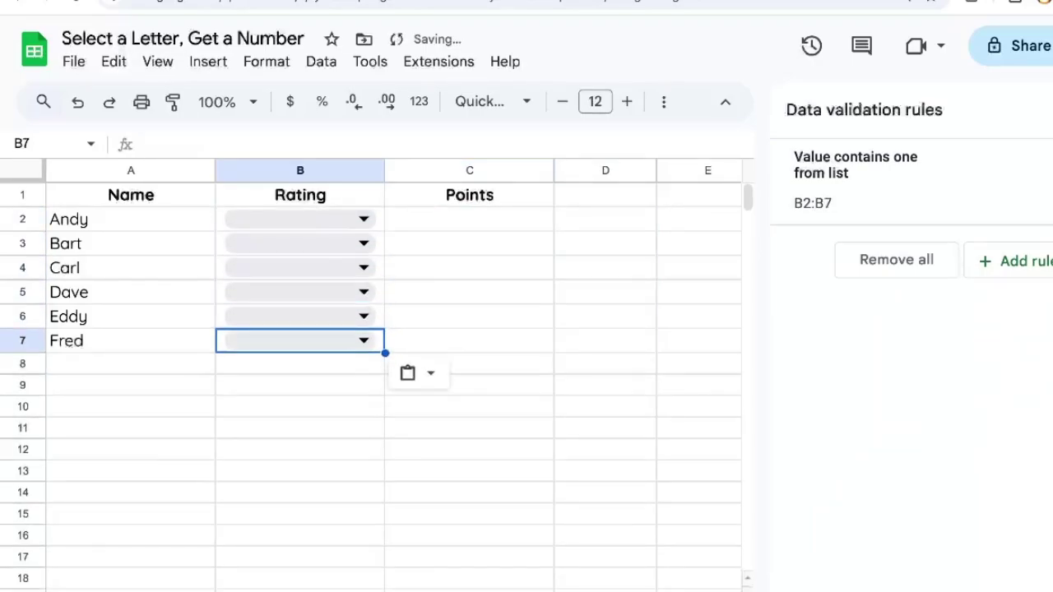
Choose rating A in the dropdown in cell B2.
{"action": "left_click", "coordinate": [366, 220]}
{"action": "left_click", "coordinate": [282, 262]}
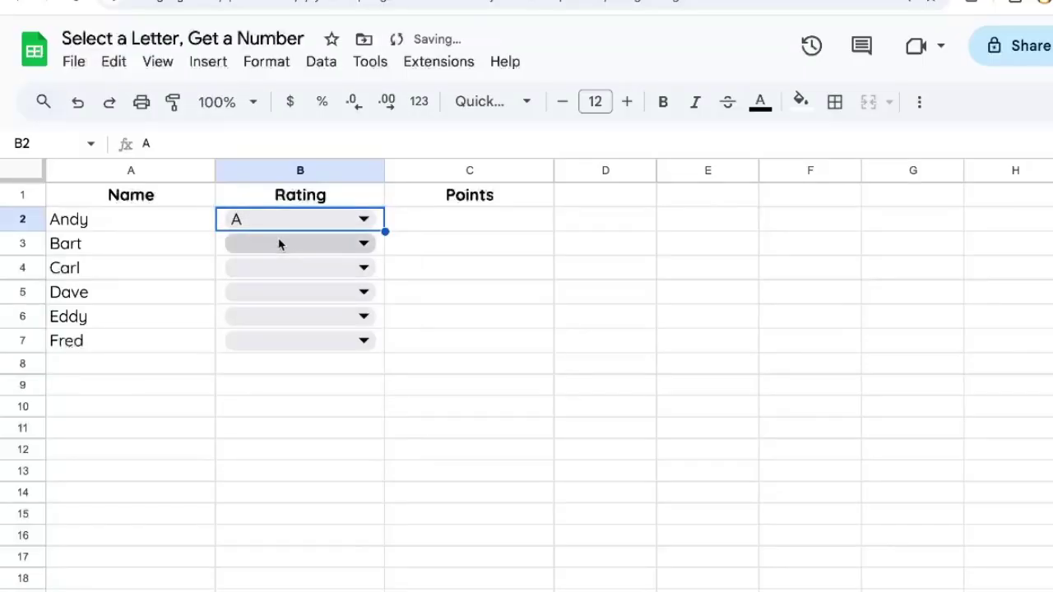
{"action": "left_click", "coordinate": [437, 232]}
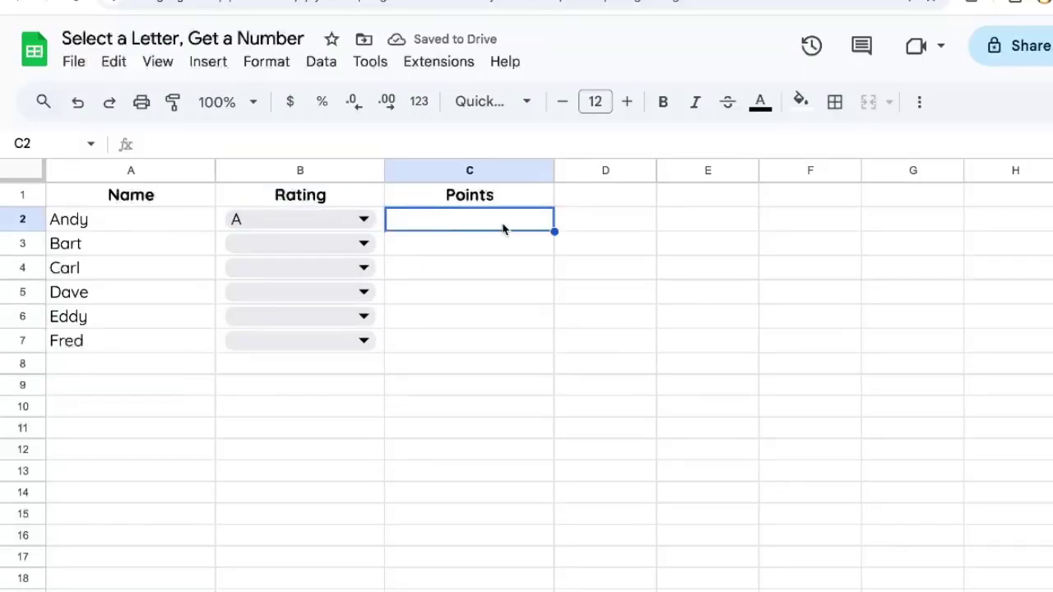
List the letters A, B, C, D, E and F in cells F2 to F7.
{"action": "left_click", "coordinate": [799, 228]}
{"action": "type", "text": "A"}
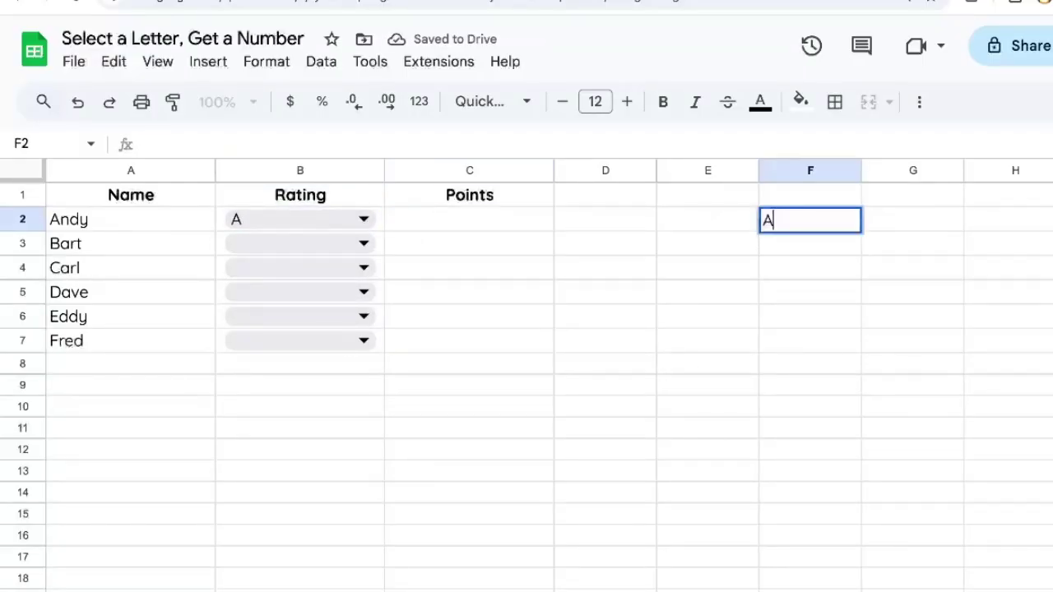
{"action": "key", "text": "Return"}
{"action": "type", "text": "B"}
{"action": "key", "text": "Return"}
{"action": "type", "text": "C"}
{"action": "key", "text": "Return"}
{"action": "type", "text": "D"}
{"action": "key", "text": "Return"}
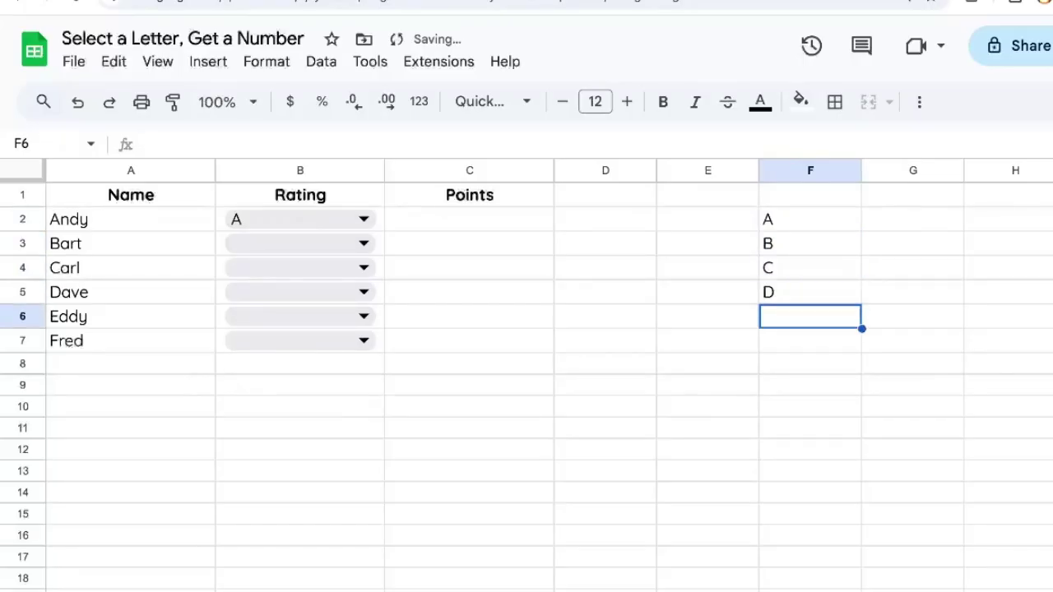
{"action": "type", "text": "e"}
{"action": "key", "text": "Return"}
{"action": "type", "text": "F"}
{"action": "key", "text": "Return"}
Enter the point values 100, 90, 80, 70, 60 and 50 in cells G2 to G7 beside the letters.
{"action": "key", "text": "Right"}
{"action": "key", "text": "Up"}
{"action": "key", "text": "Up"}
{"action": "key", "text": "Up"}
{"action": "key", "text": "Up"}
{"action": "key", "text": "Up"}
{"action": "key", "text": "Up"}
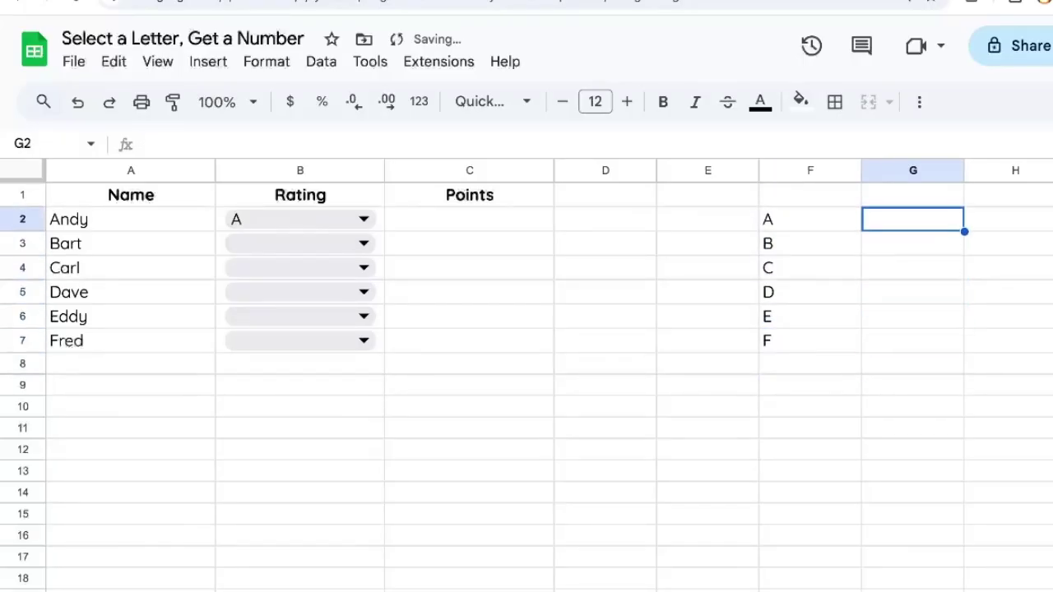
{"action": "type", "text": "100 90 80 70"}
{"action": "key", "text": "Return"}
{"action": "type", "text": "60"}
{"action": "key", "text": "Return"}
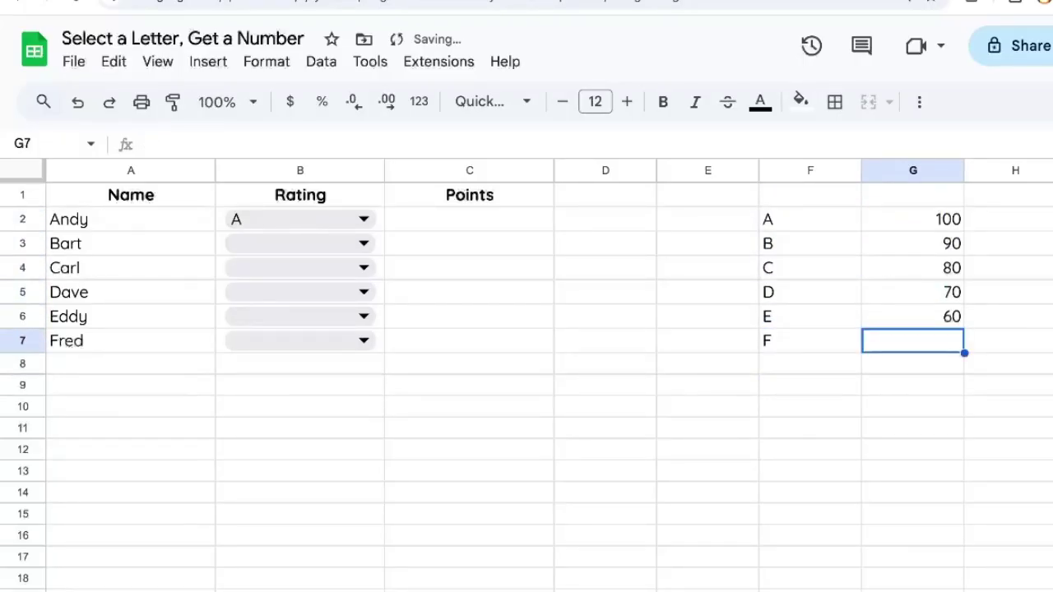
{"action": "type", "text": "40"}
{"action": "key", "text": "BackSpace"}
{"action": "key", "text": "BackSpace"}
{"action": "type", "text": "50"}
{"action": "key", "text": "Return"}
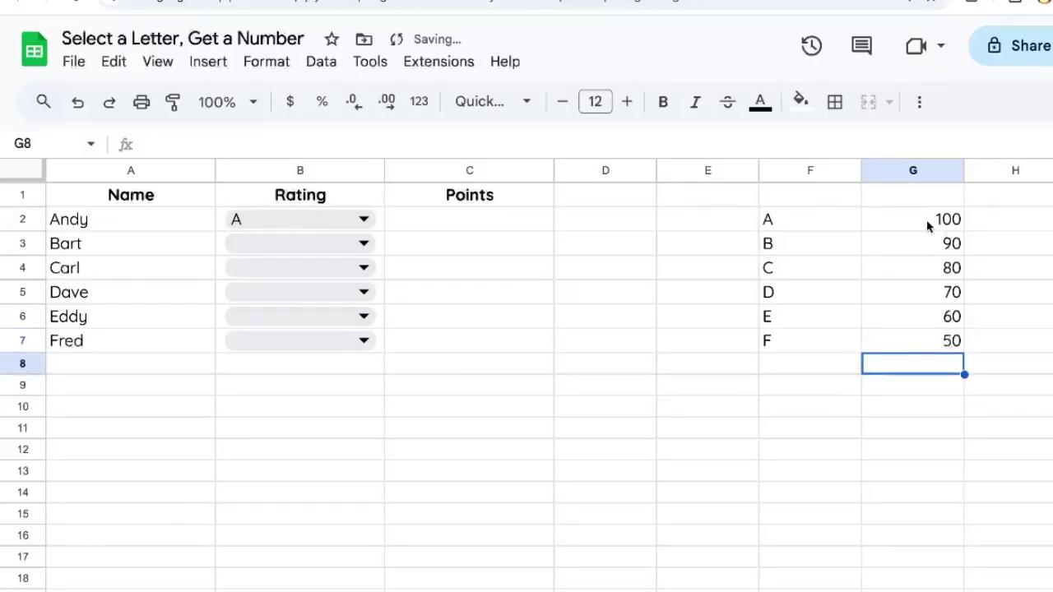
Label the lookup table with the headings Rating in F1 and Points in G1.
{"action": "left_click_drag", "start_coordinate": [863, 223], "coordinate": [845, 230]}
{"action": "left_click", "coordinate": [827, 203]}
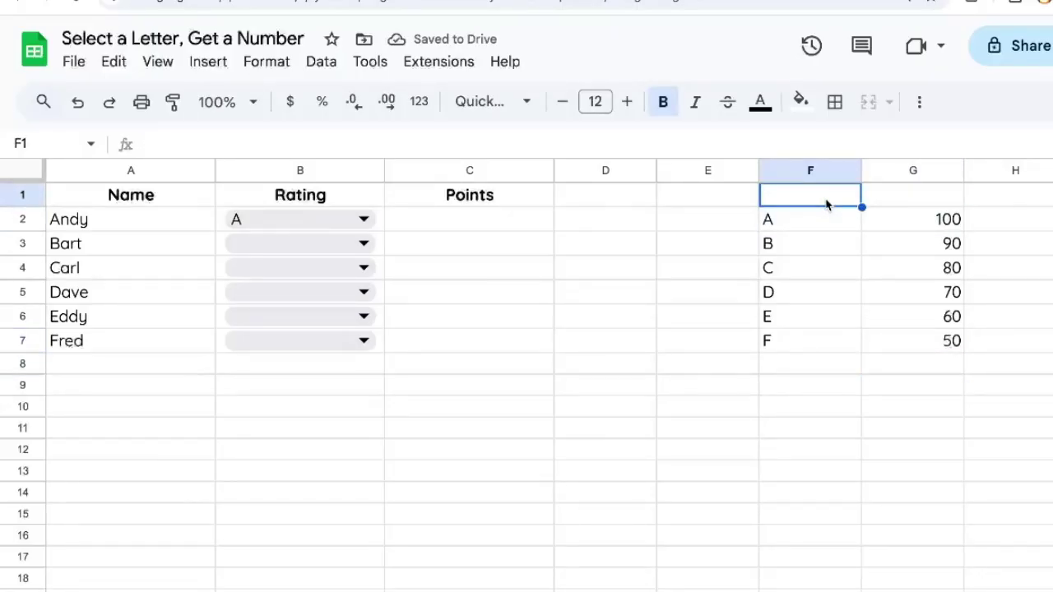
{"action": "type", "text": "Rating"}
{"action": "key", "text": "Tab"}
{"action": "type", "text": "Points"}
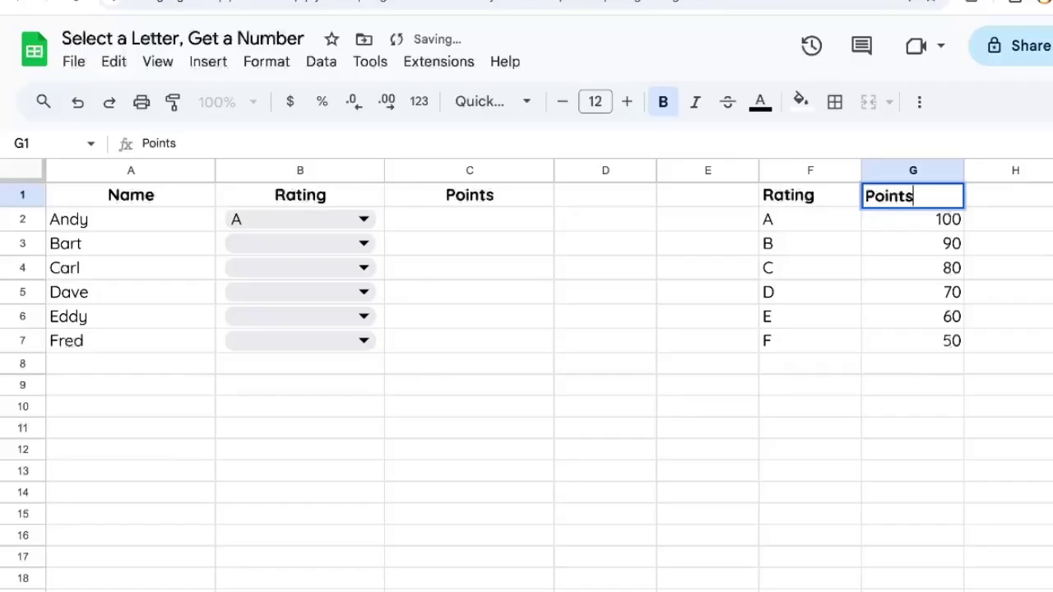
{"action": "key", "text": "Return"}
{"action": "left_click_drag", "start_coordinate": [832, 195], "coordinate": [909, 355]}
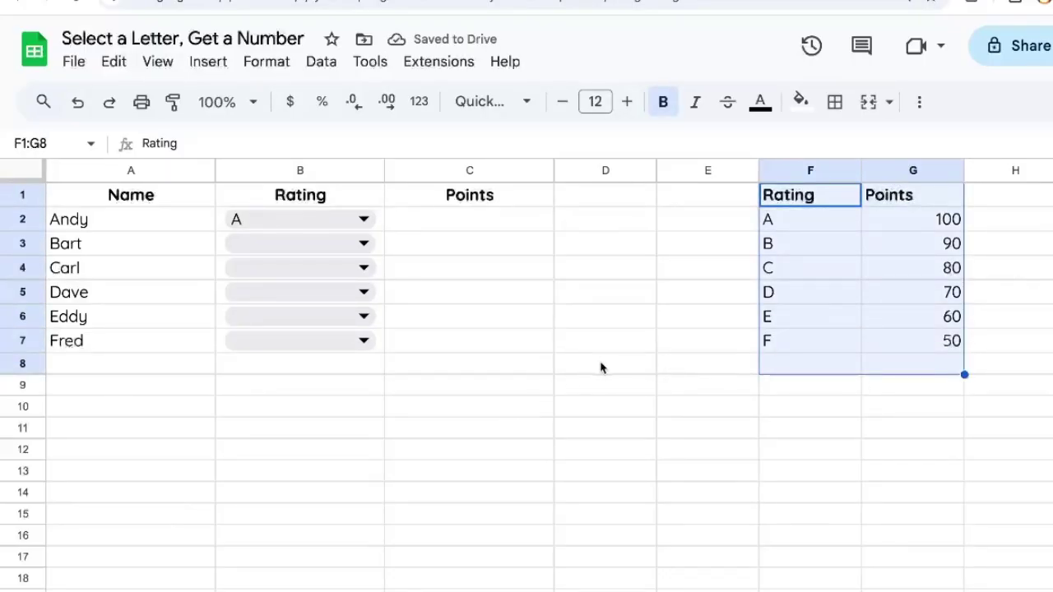
{"action": "left_click", "coordinate": [749, 340]}
{"action": "left_click", "coordinate": [803, 216]}
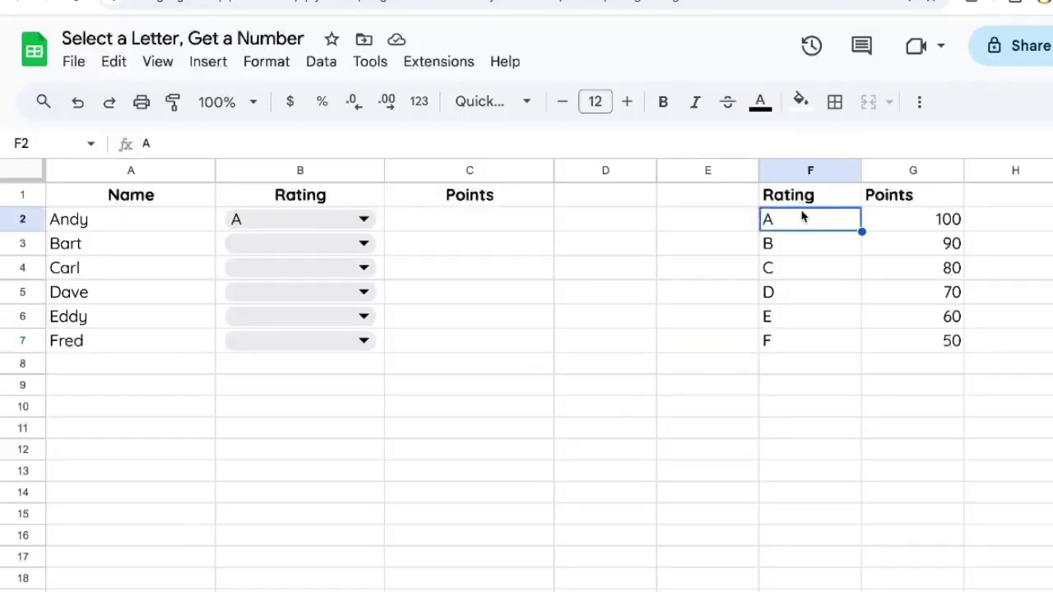
Enter the formula =VLOOKUP(B2,F1:G7,2,FALSE) in cell C2.
{"action": "left_click", "coordinate": [428, 218]}
{"action": "type", "text": "=VLOOKUP"}
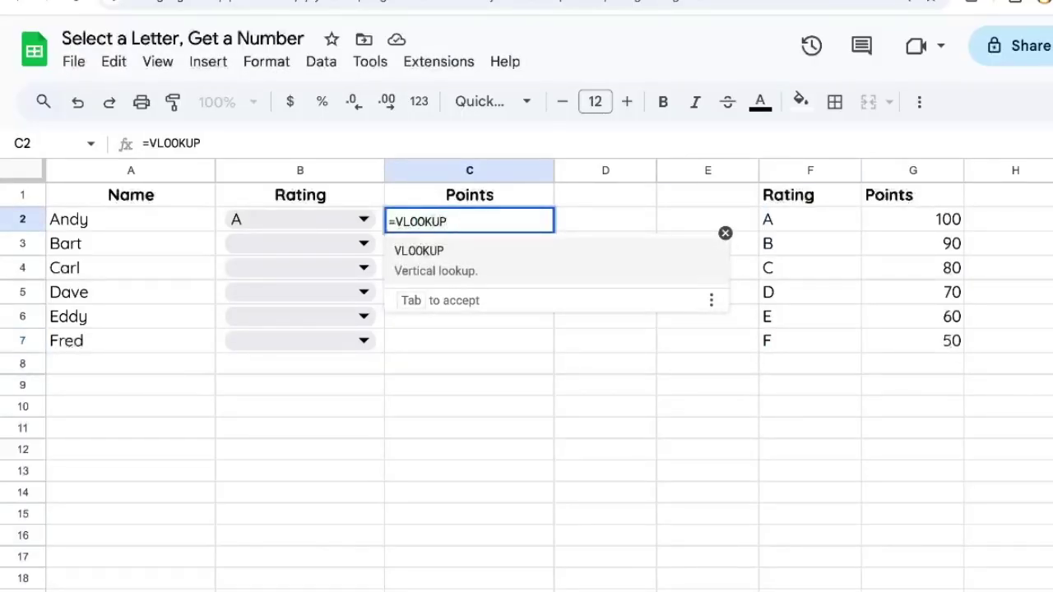
{"action": "type", "text": "("}
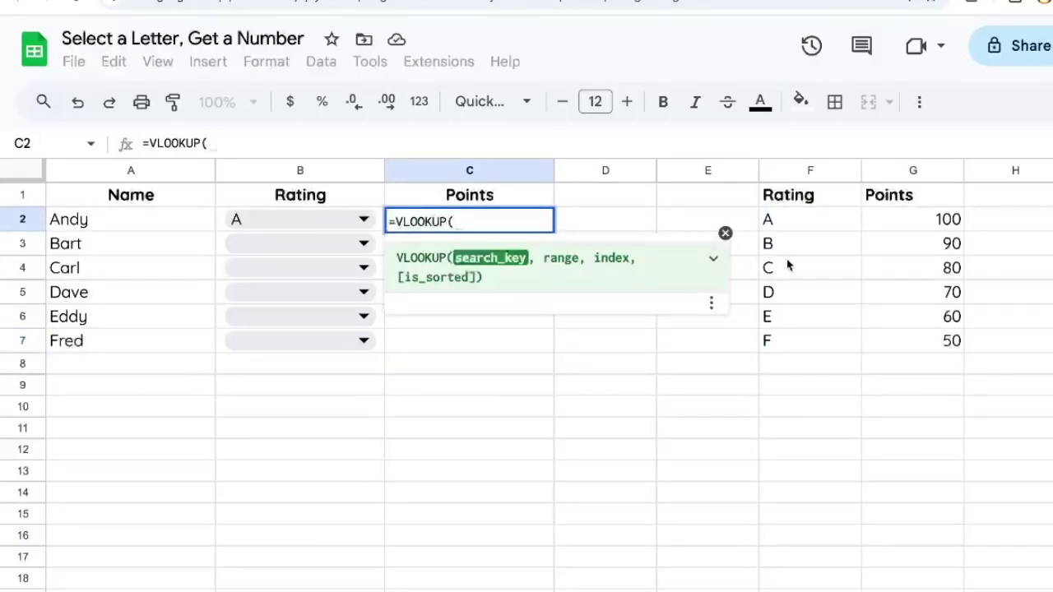
{"action": "left_click", "coordinate": [337, 224]}
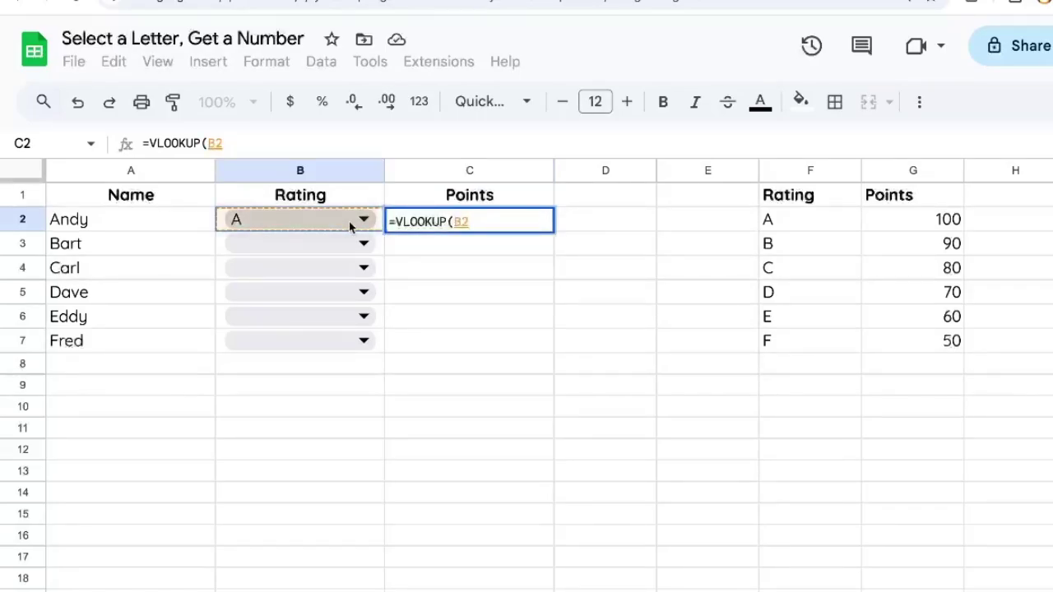
{"action": "type", "text": ","}
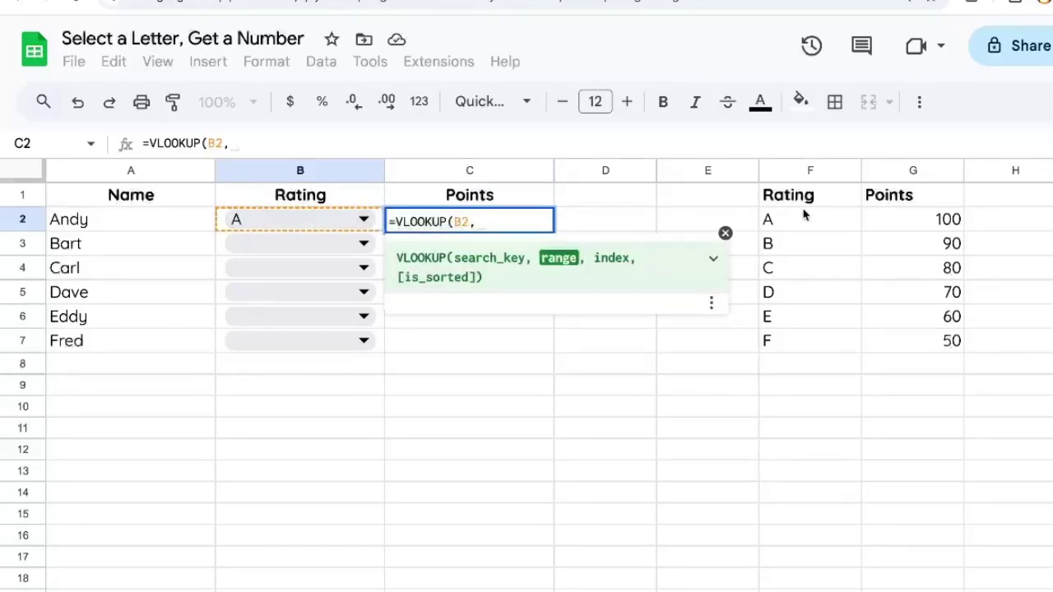
{"action": "left_click_drag", "start_coordinate": [806, 200], "coordinate": [910, 348]}
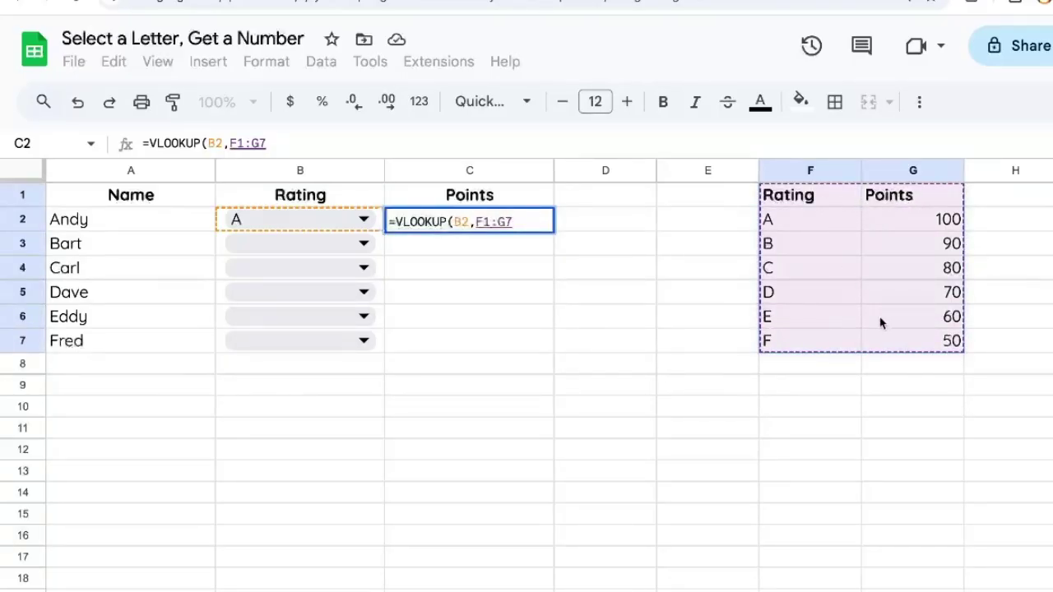
{"action": "type", "text": ","}
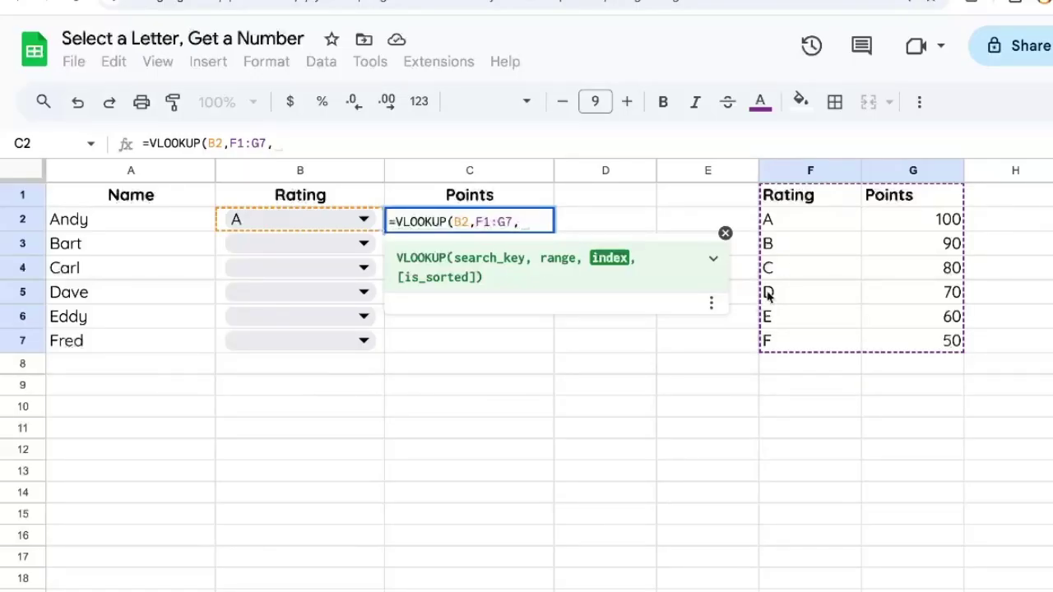
{"action": "type", "text": "2"}
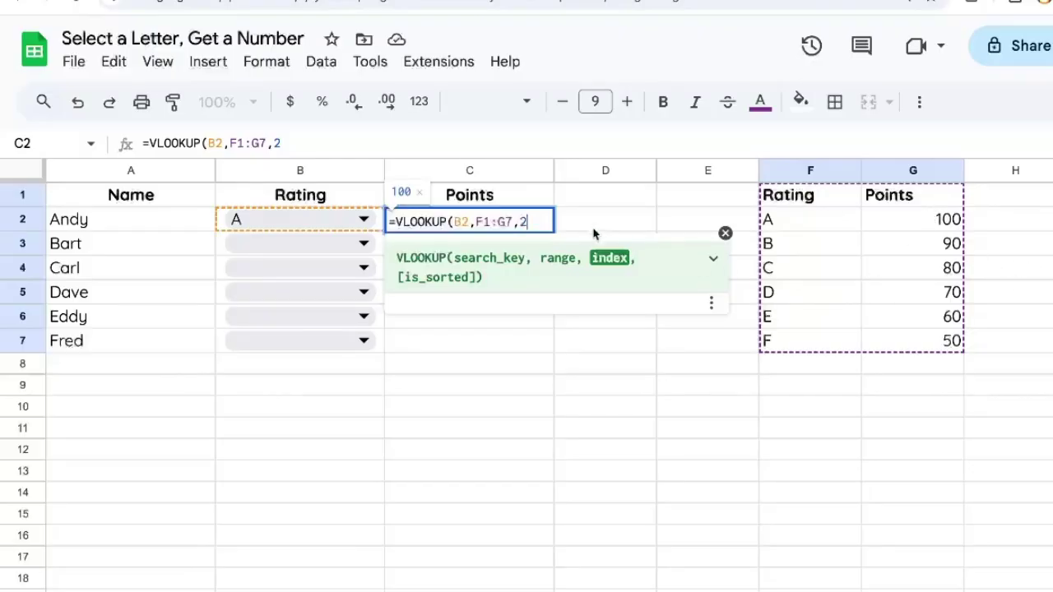
{"action": "type", "text": ","}
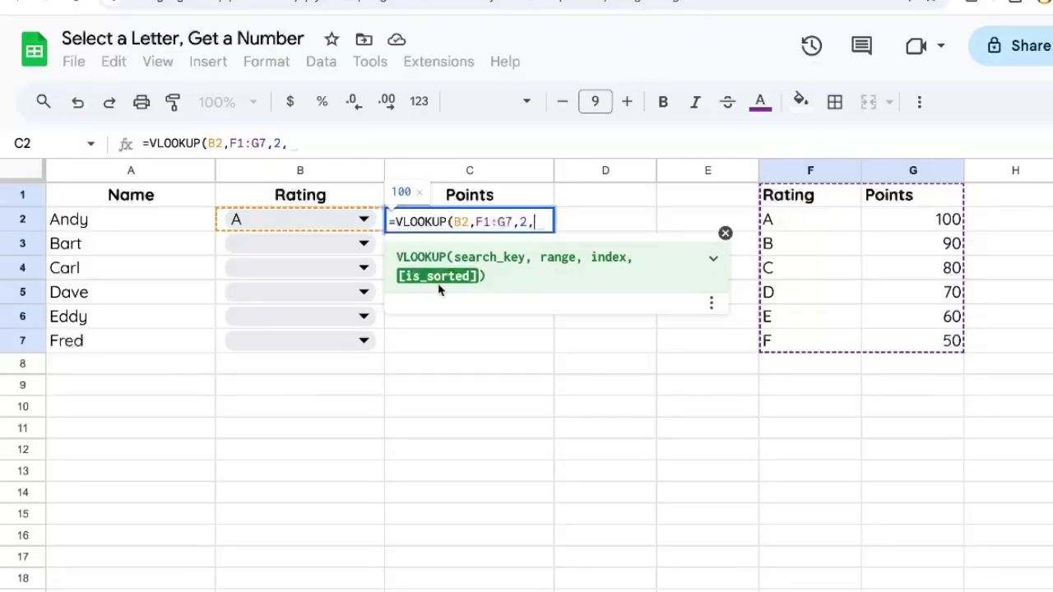
{"action": "type", "text": "FAL"}
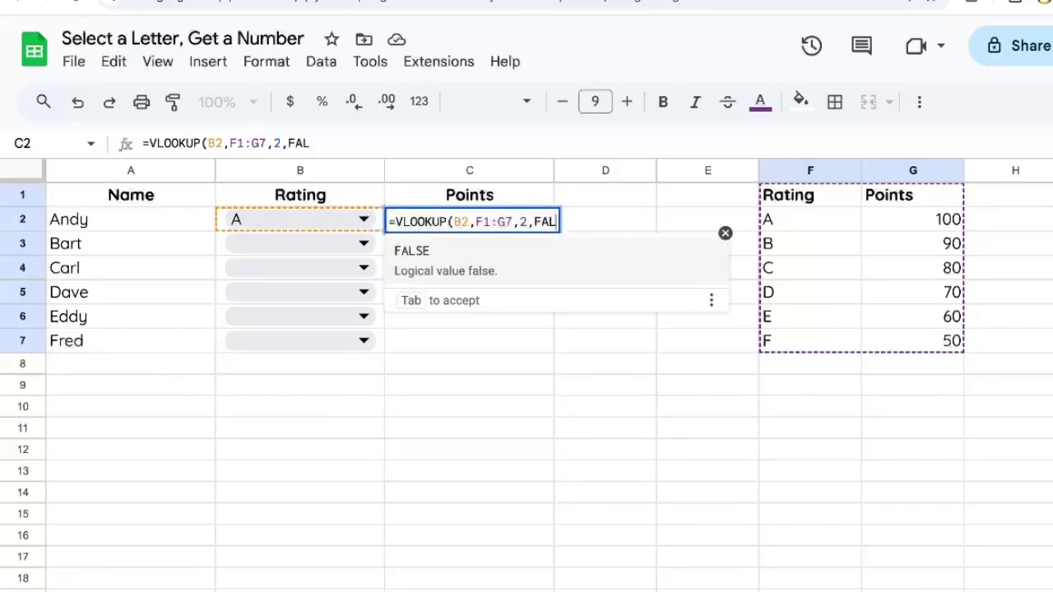
{"action": "type", "text": "SE)"}
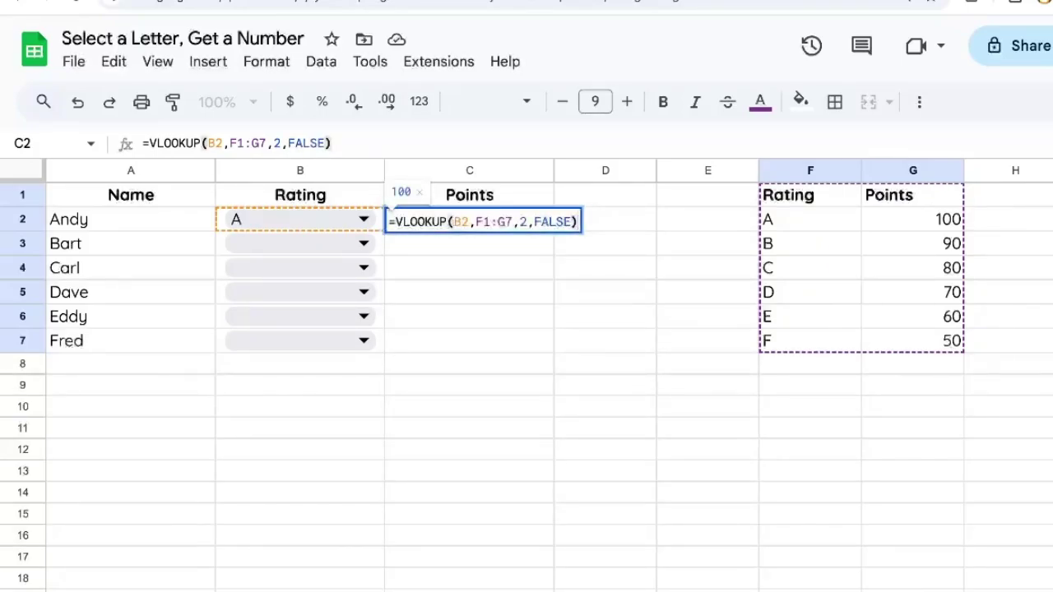
{"action": "key", "text": "Return"}
{"action": "left_click", "coordinate": [441, 228]}
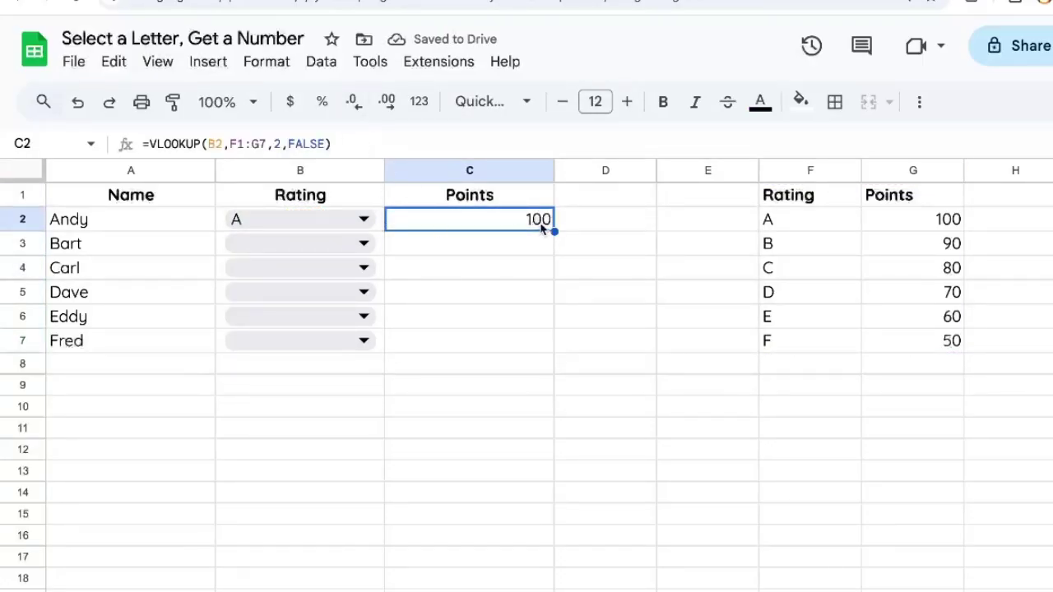
Choose the ratings B in B3, E in B4, A in B5 and F in B6.
{"action": "left_click", "coordinate": [364, 242]}
{"action": "left_click", "coordinate": [283, 311]}
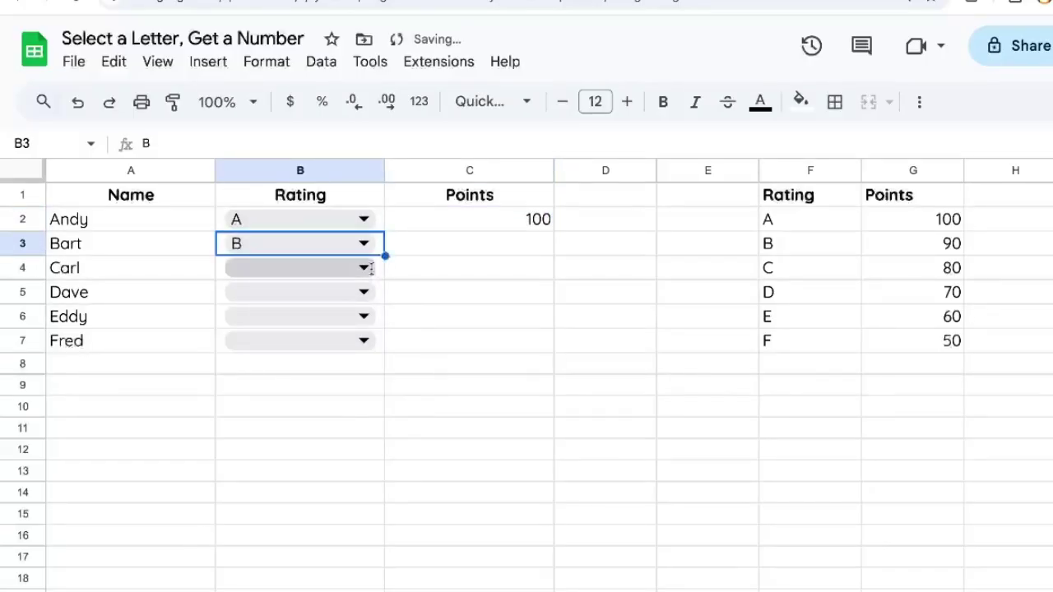
{"action": "left_click", "coordinate": [372, 268]}
{"action": "left_click", "coordinate": [290, 428]}
{"action": "left_click", "coordinate": [362, 317]}
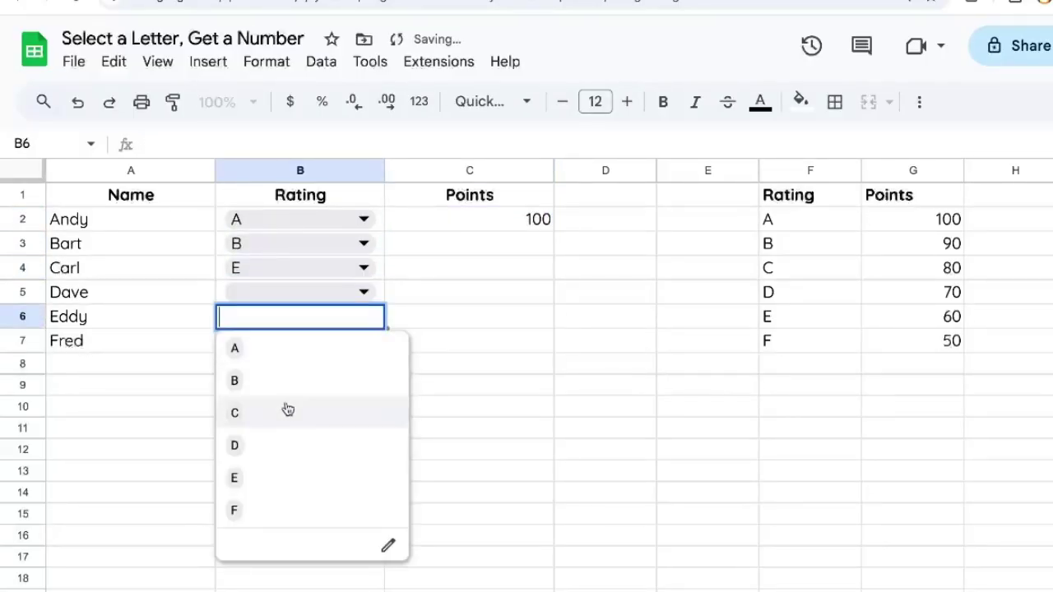
{"action": "left_click", "coordinate": [268, 508]}
{"action": "left_click", "coordinate": [364, 291]}
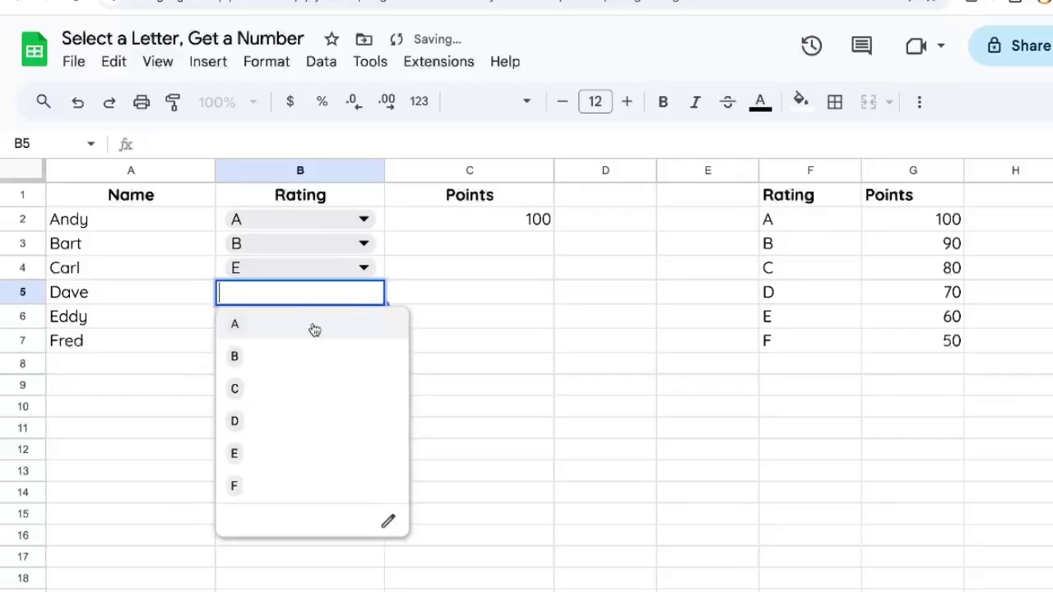
{"action": "left_click", "coordinate": [288, 326]}
Copy the VLOOKUP formula from C2 into cells C3 to C7.
{"action": "left_click", "coordinate": [485, 219]}
{"action": "key", "text": "ctrl+c"}
{"action": "key", "text": "Down"}
{"action": "key", "text": "ctrl+v"}
{"action": "key", "text": "Down"}
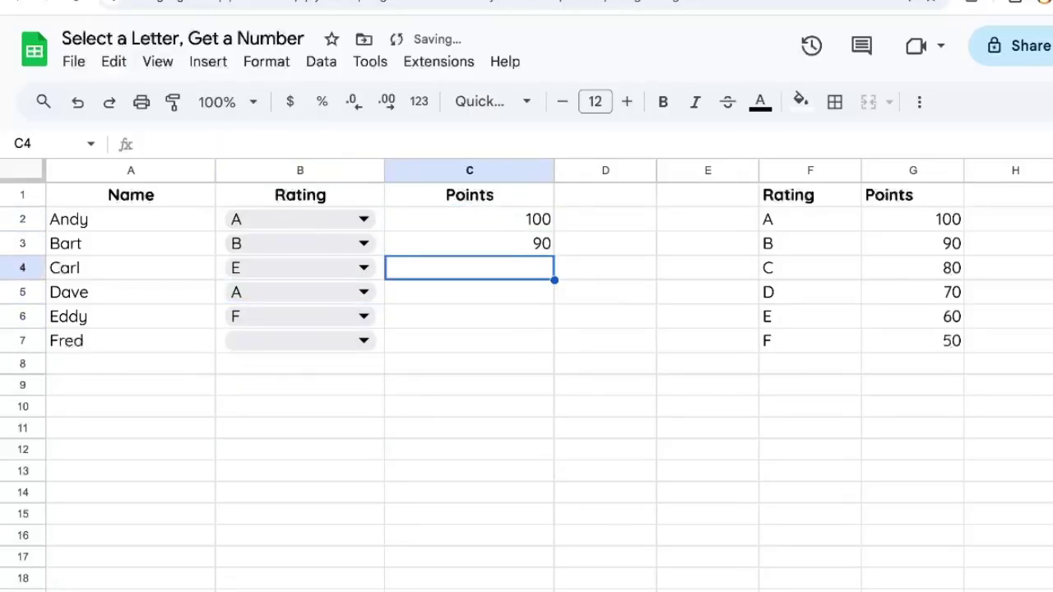
{"action": "key", "text": "ctrl+v"}
{"action": "key", "text": "Down"}
{"action": "key", "text": "ctrl+v"}
{"action": "key", "text": "Down"}
{"action": "key", "text": "ctrl+v"}
{"action": "key", "text": "Down"}
{"action": "key", "text": "ctrl+v"}
{"action": "key", "text": "Up"}
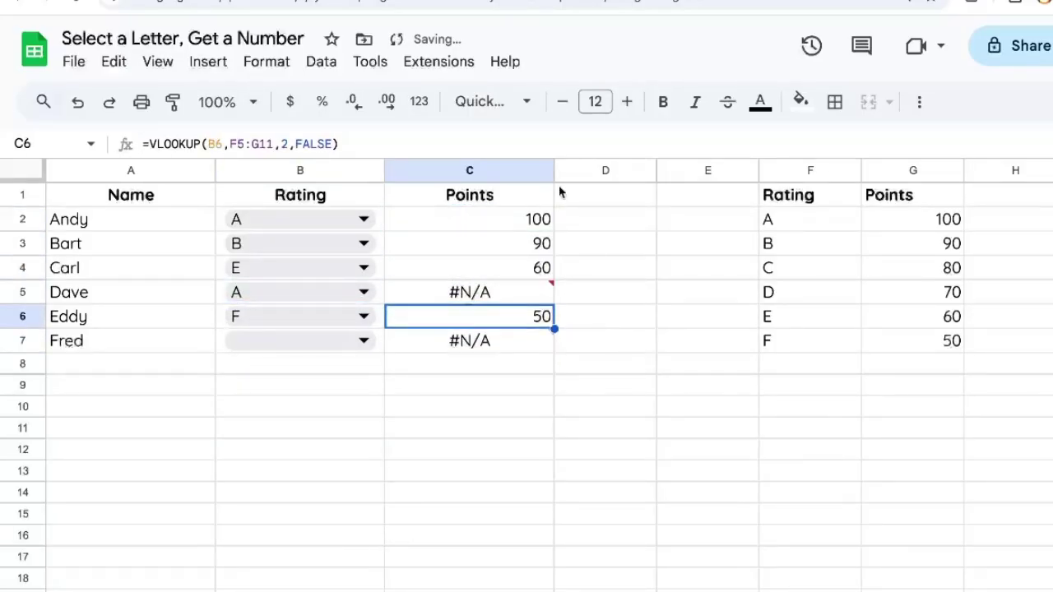
Compare the lookup ranges used by the formulas in cells C2 and C5.
{"action": "left_click", "coordinate": [480, 290]}
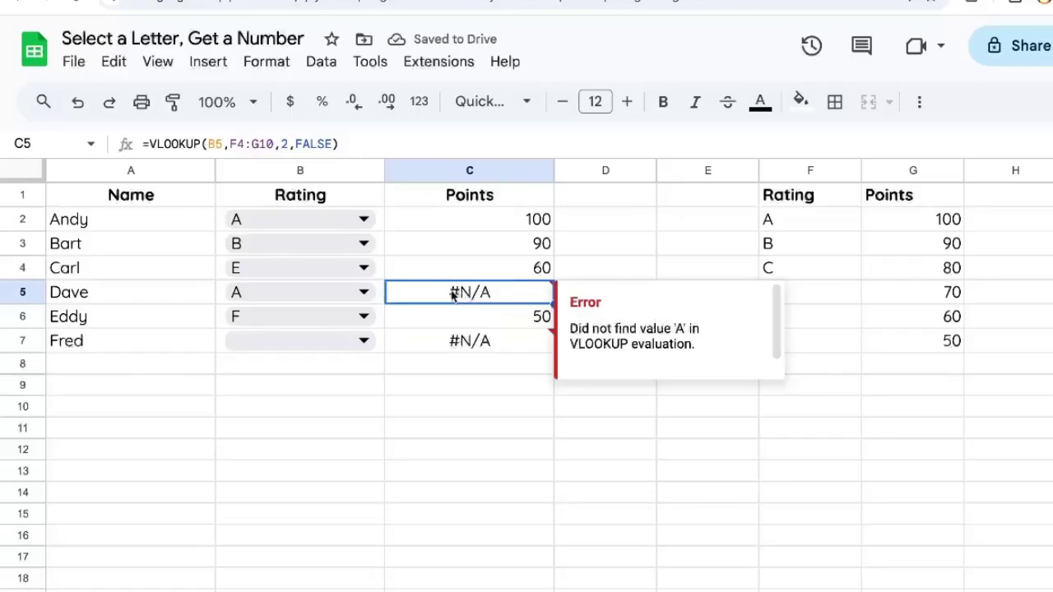
{"action": "left_click", "coordinate": [449, 214]}
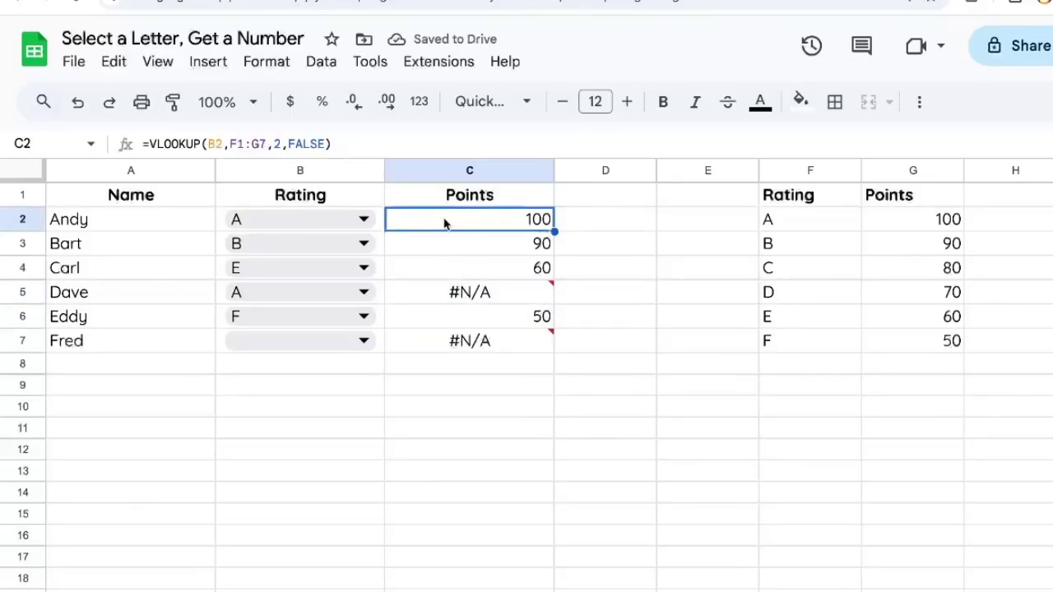
{"action": "double_click", "coordinate": [444, 219]}
{"action": "key", "text": "Escape"}
{"action": "key", "text": "Down"}
{"action": "key", "text": "Down"}
{"action": "key", "text": "Down"}
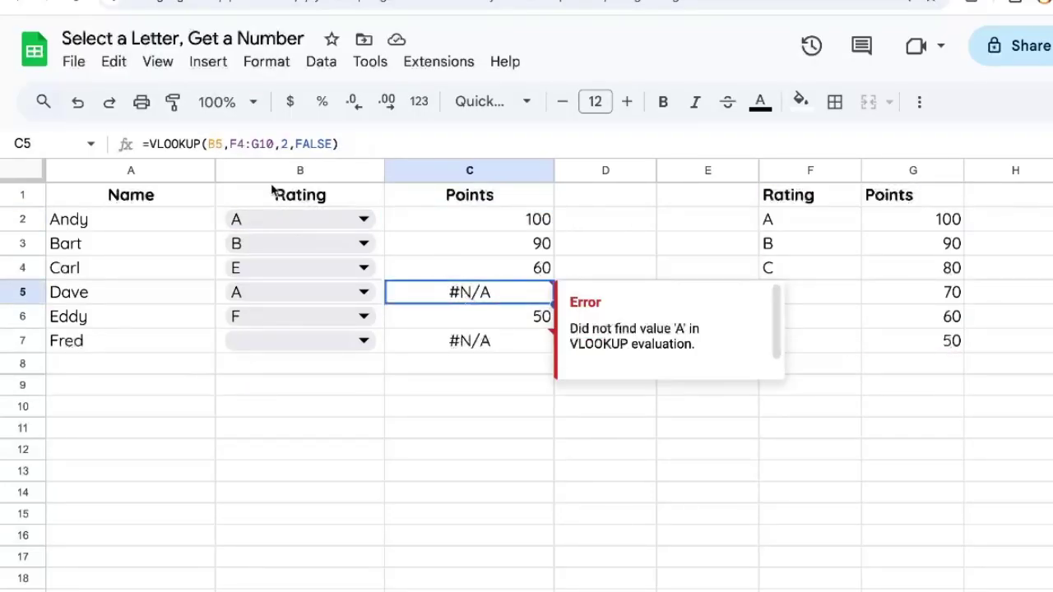
{"action": "key", "text": "Return"}
{"action": "left_click", "coordinate": [267, 143]}
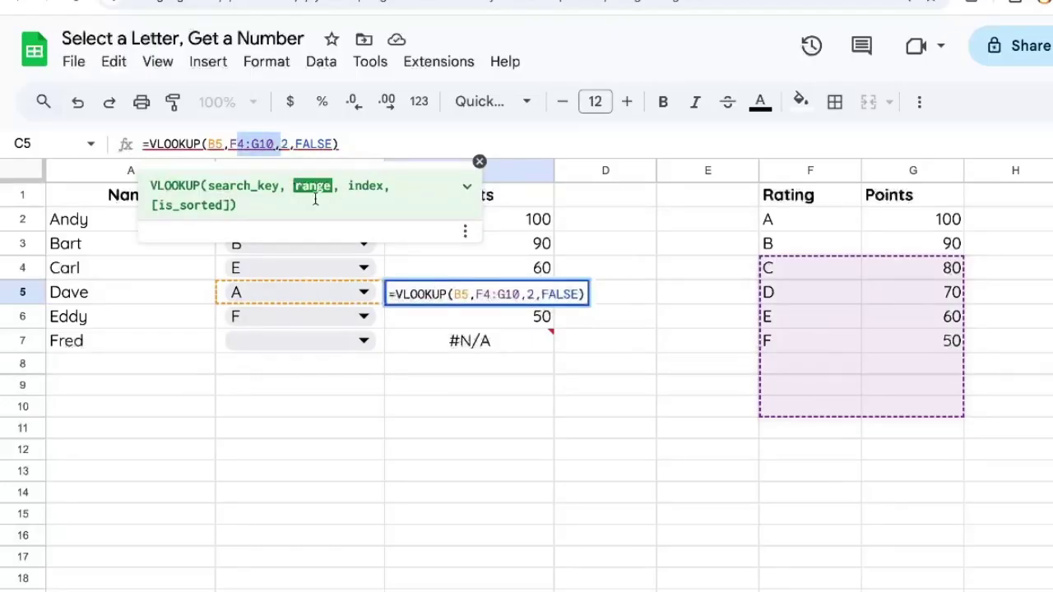
{"action": "key", "text": "Escape"}
Lock the rows of the lookup range in C2 so the formula reads =VLOOKUP(B2,F$1:G$7,2,FALSE).
{"action": "double_click", "coordinate": [498, 222]}
{"action": "left_click", "coordinate": [480, 221]}
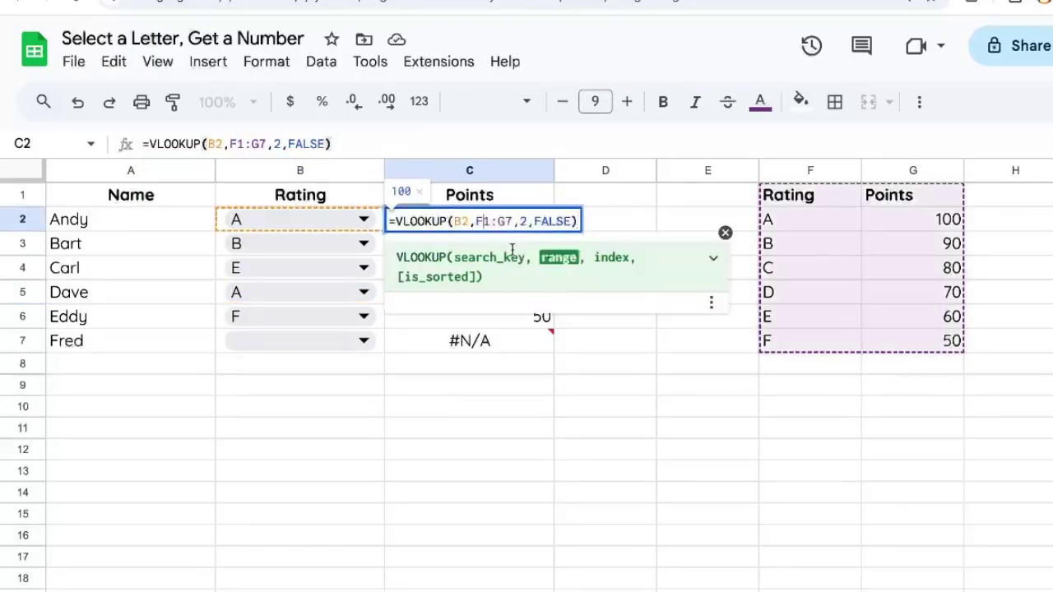
{"action": "type", "text": "$"}
{"action": "key", "text": "Right"}
{"action": "key", "text": "Right"}
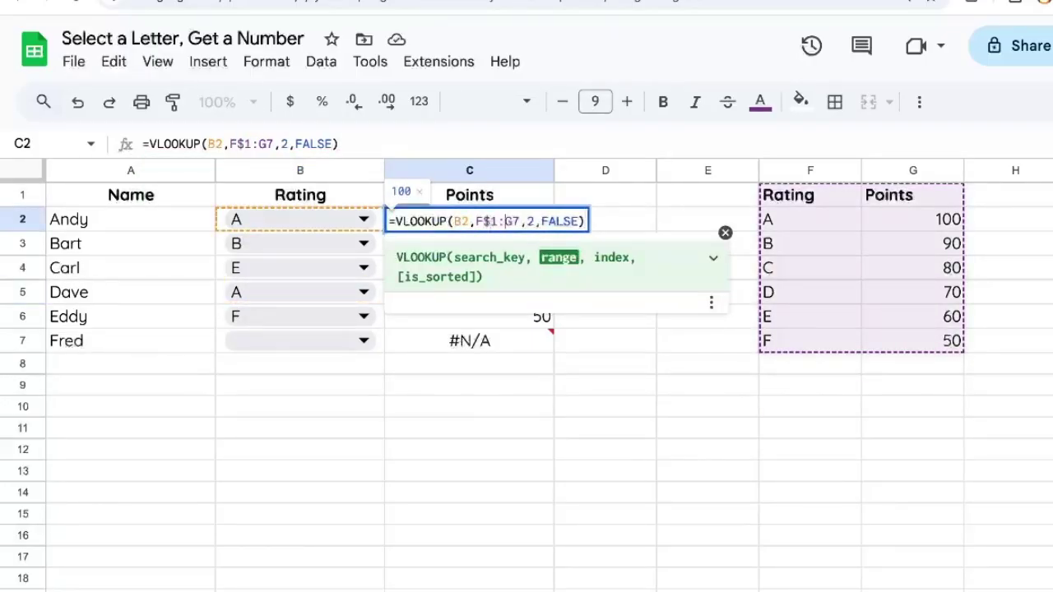
{"action": "type", "text": "$"}
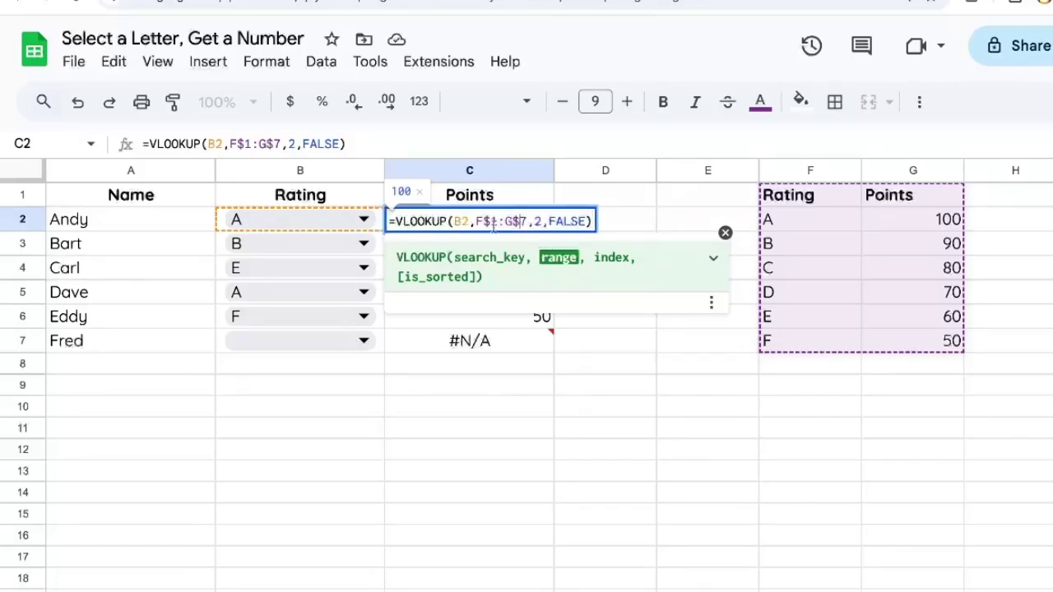
{"action": "key", "text": "Return"}
Copy the formula with the locked row references from C2 into cells C3 to C7.
{"action": "key", "text": "Up"}
{"action": "key", "text": "ctrl+c"}
{"action": "key", "text": "Down"}
{"action": "key", "text": "ctrl+v"}
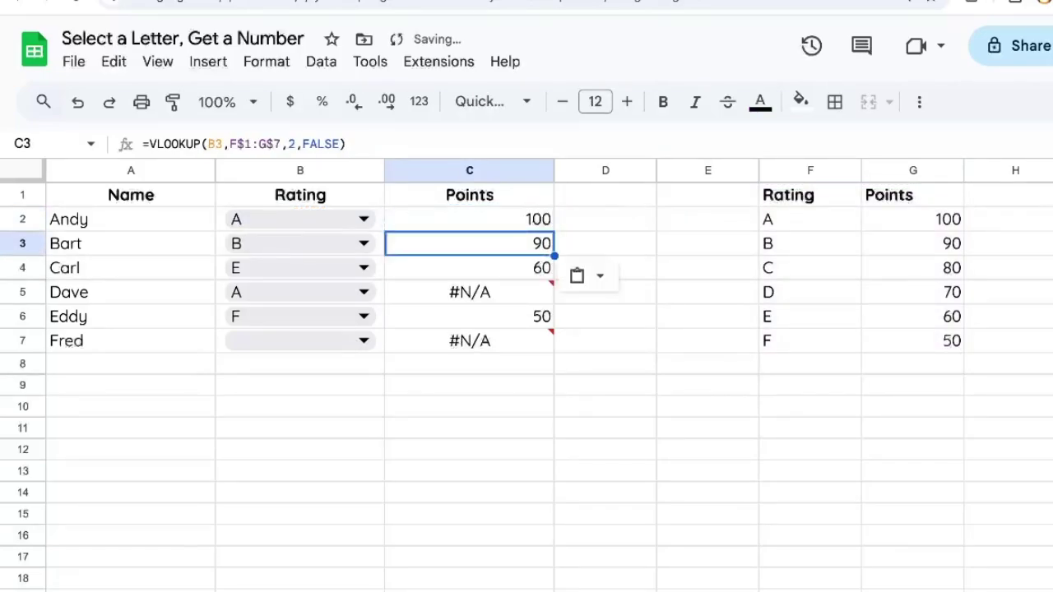
{"action": "key", "text": "Down"}
{"action": "key", "text": "ctrl+v"}
{"action": "key", "text": "Down"}
{"action": "key", "text": "ctrl+v"}
{"action": "key", "text": "Down"}
{"action": "key", "text": "ctrl+v"}
{"action": "key", "text": "Down"}
{"action": "key", "text": "ctrl+v"}
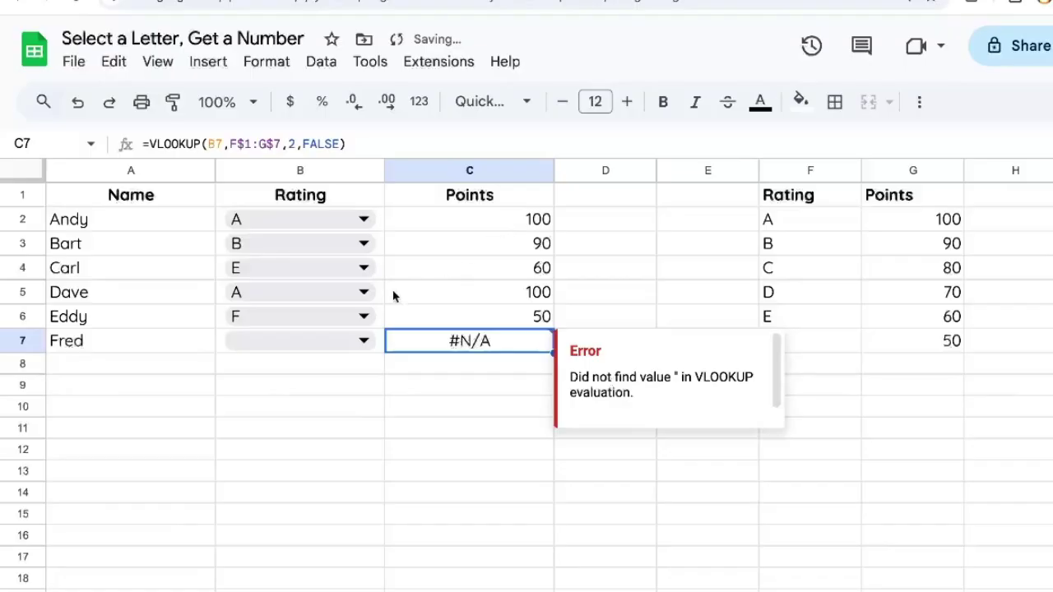
Clear the rating in cell B6 and check the points formula in C6.
{"action": "left_click", "coordinate": [288, 341]}
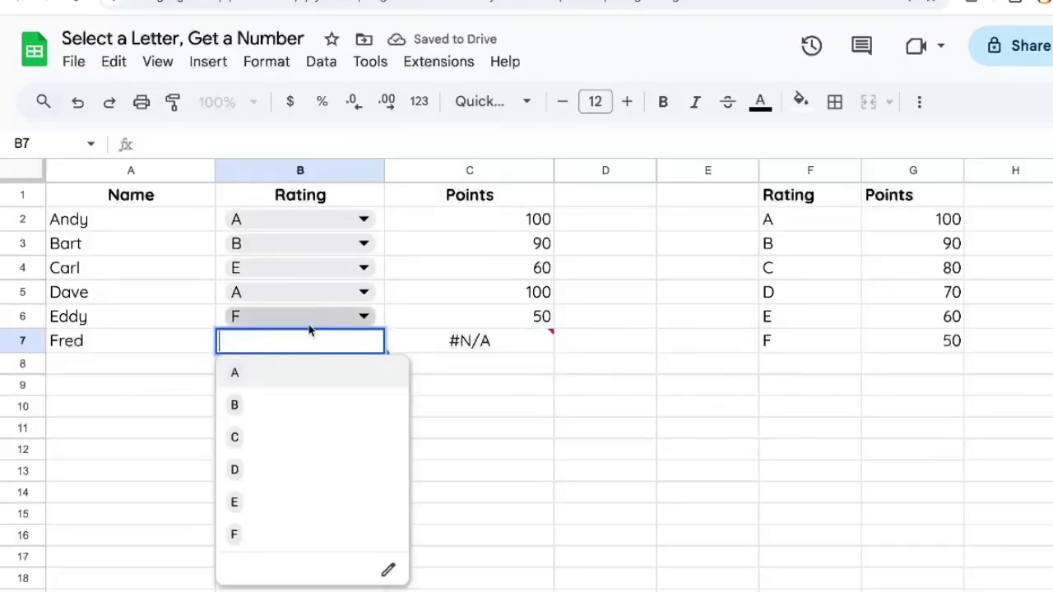
{"action": "left_click", "coordinate": [335, 316]}
{"action": "key", "text": "BackSpace"}
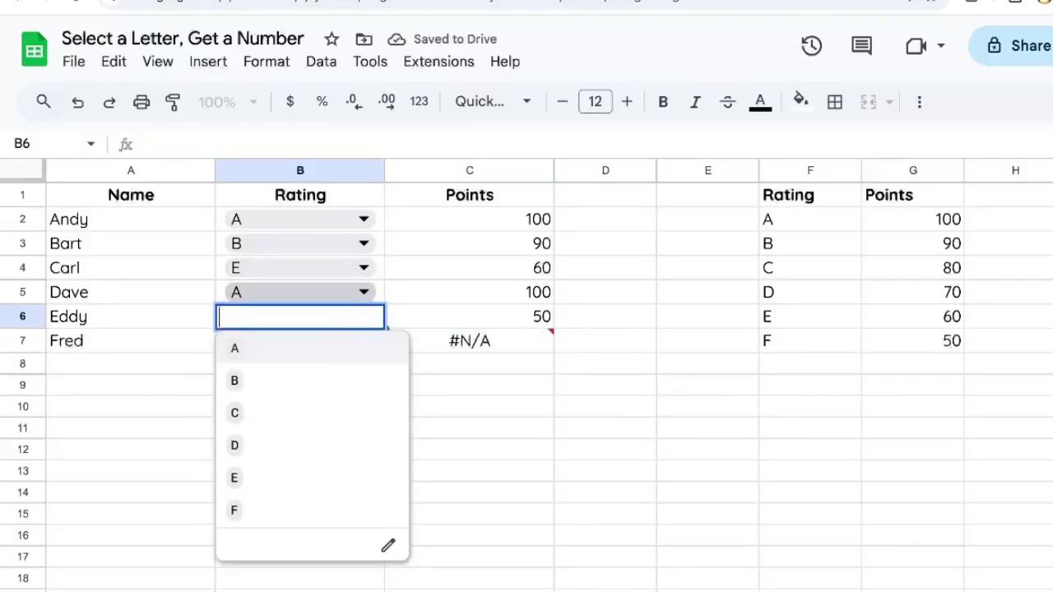
{"action": "key", "text": "Return"}
{"action": "key", "text": "Up"}
{"action": "key", "text": "Delete"}
{"action": "key", "text": "Right"}
{"action": "key", "text": "Up"}
{"action": "key", "text": "Down"}
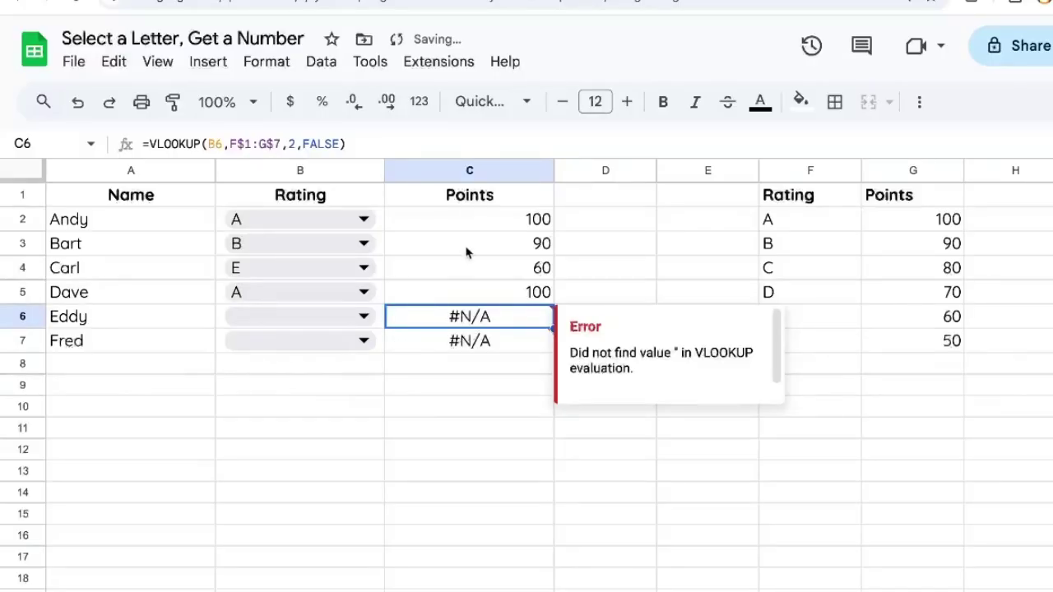
Wrap the formula in C2 in IFNA with an empty fallback: =IFNA(VLOOKUP(B2,F$1:G$7,2,FALSE),).
{"action": "left_click", "coordinate": [482, 223]}
{"action": "double_click", "coordinate": [481, 223]}
{"action": "key", "text": "Home"}
{"action": "key", "text": "Right"}
{"action": "type", "text": "IFNA("}
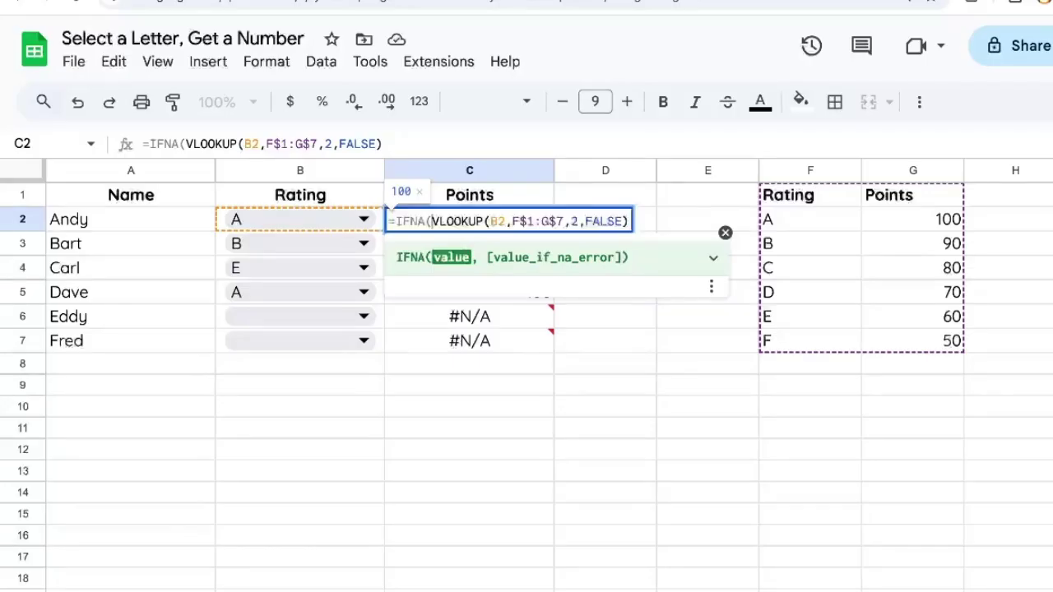
{"action": "key", "text": "End"}
{"action": "type", "text": ","}
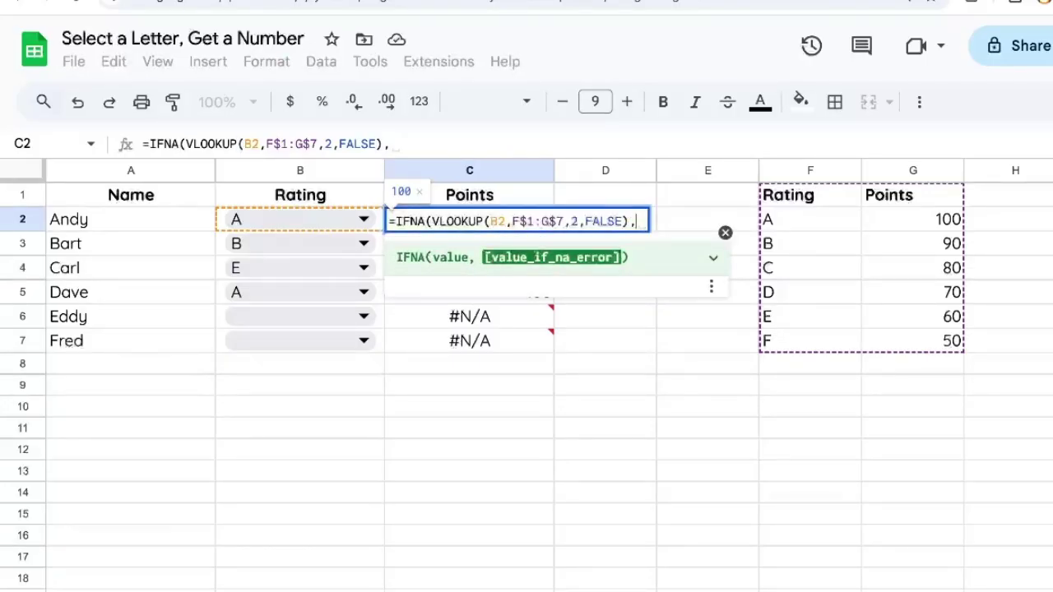
{"action": "type", "text": ")"}
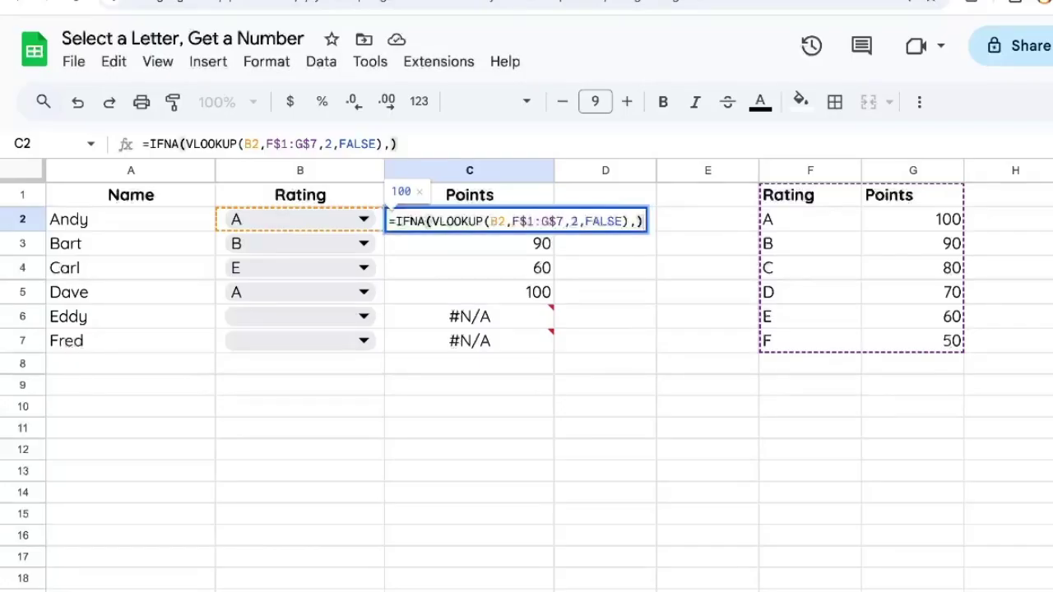
{"action": "key", "text": "ctrl+Return"}
Copy the IFNA formula from C2 across the points range C2:C7.
{"action": "key", "text": "ctrl+c"}
{"action": "key", "text": "ctrl+shift+Down"}
{"action": "key", "text": "ctrl+v"}
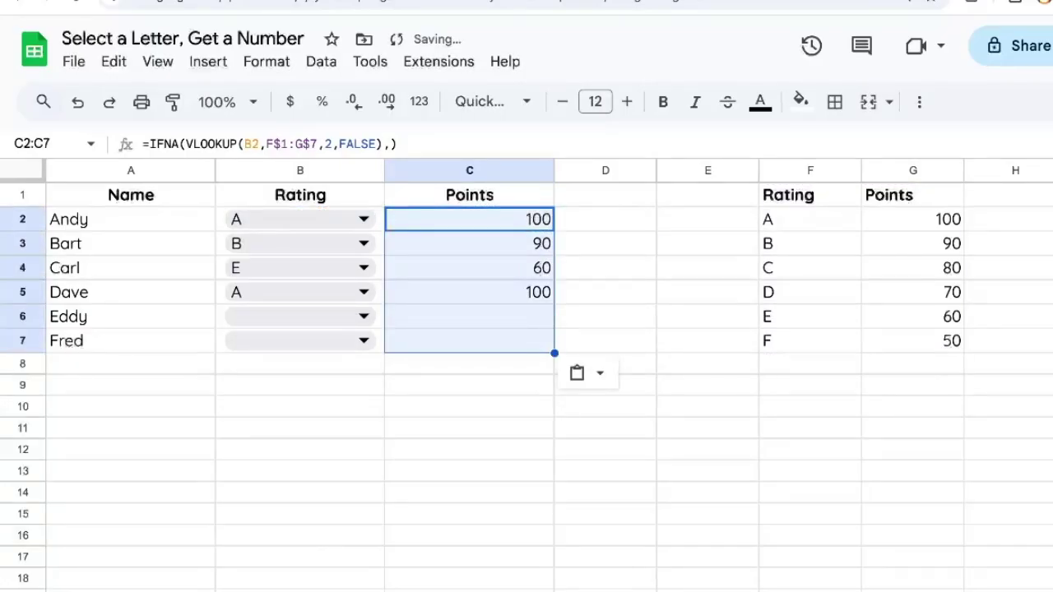
Set the IFNA fallback for all of C2:C7 to a left-pointing hand emoji followed by "Enter Rating".
{"action": "double_click", "coordinate": [429, 215]}
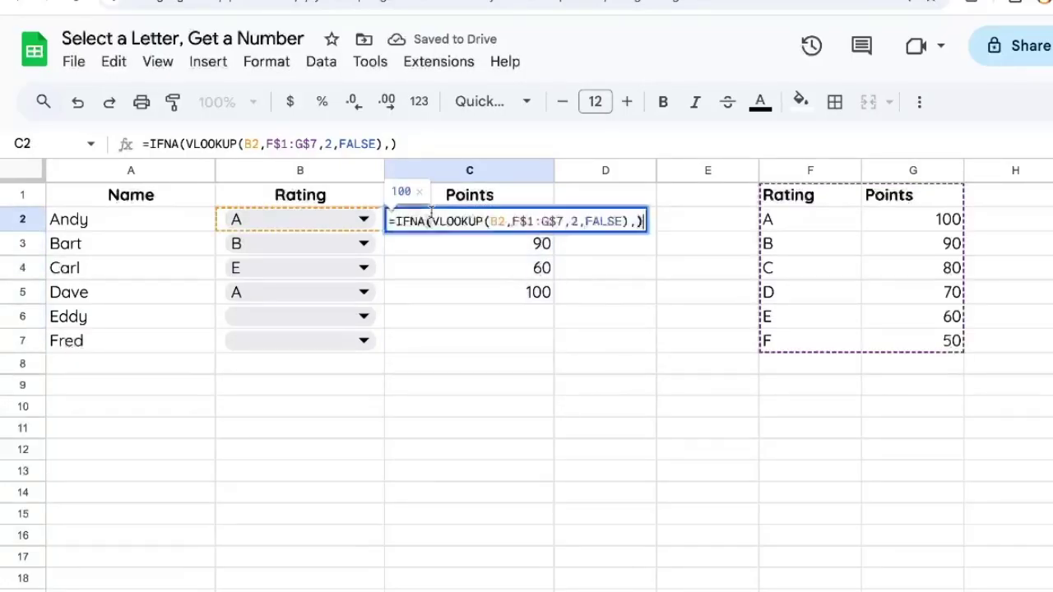
{"action": "type", "text": "\"👉Enter Rati"}
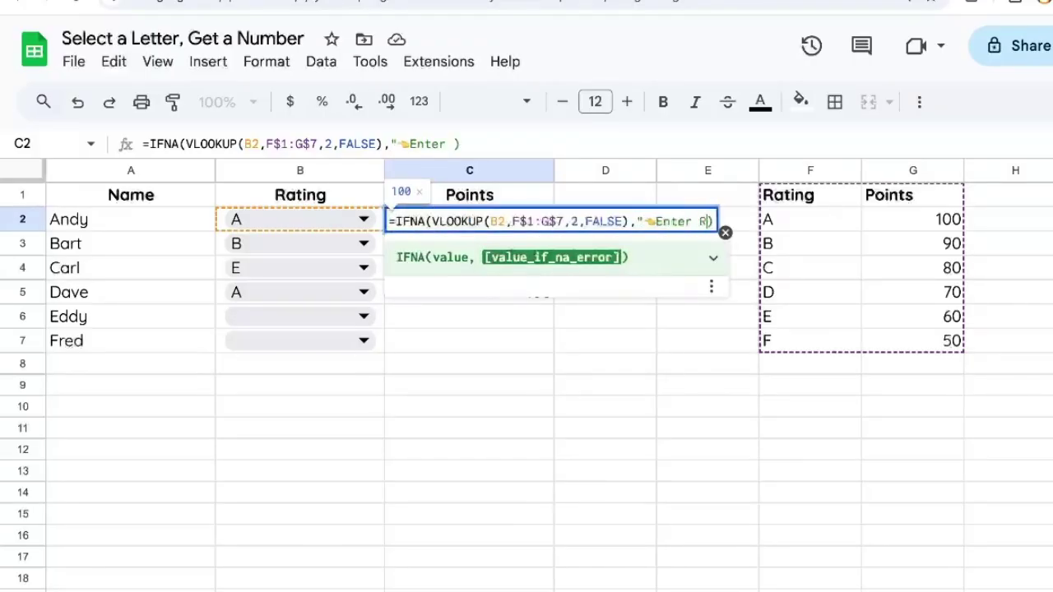
{"action": "type", "text": "ng\""}
{"action": "key", "text": "ctrl+Return"}
{"action": "left_click", "coordinate": [399, 302]}
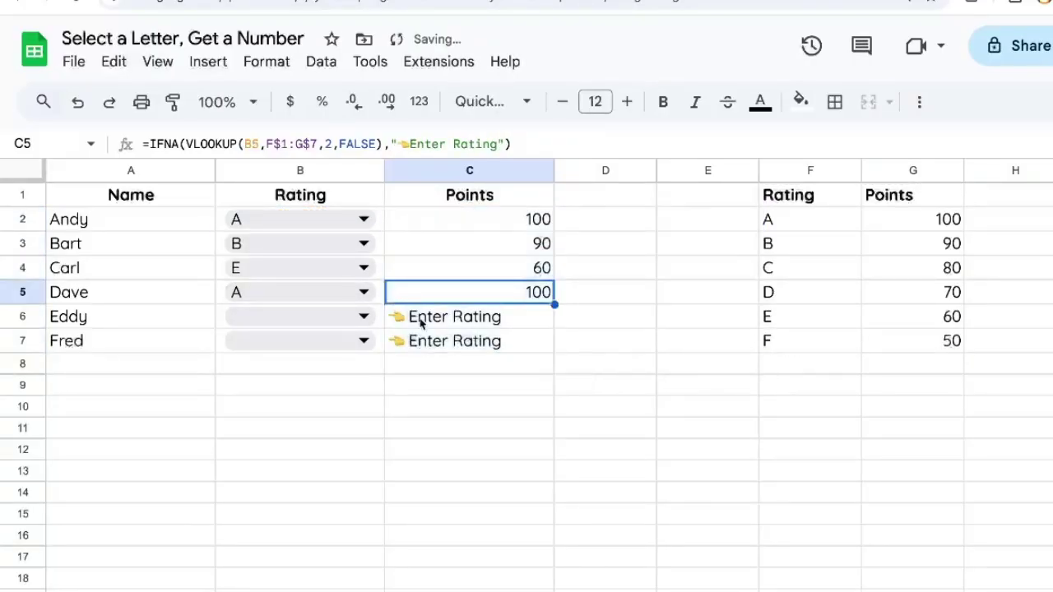
Choose the rating B in cell B6 and check the points in C6.
{"action": "left_click", "coordinate": [413, 321]}
{"action": "left_click", "coordinate": [365, 319]}
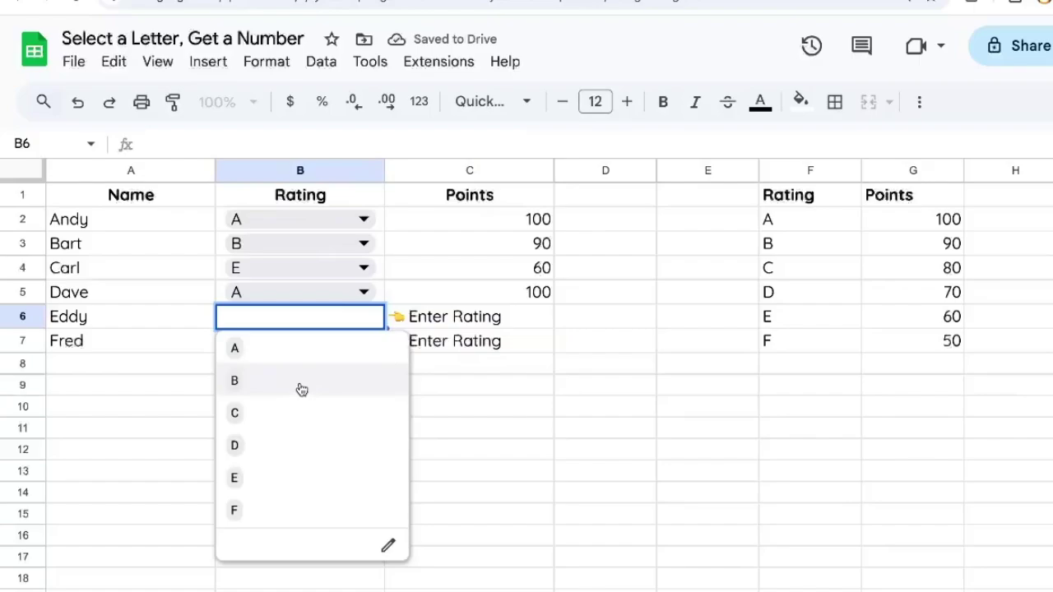
{"action": "left_click", "coordinate": [300, 384]}
{"action": "left_click", "coordinate": [485, 318]}
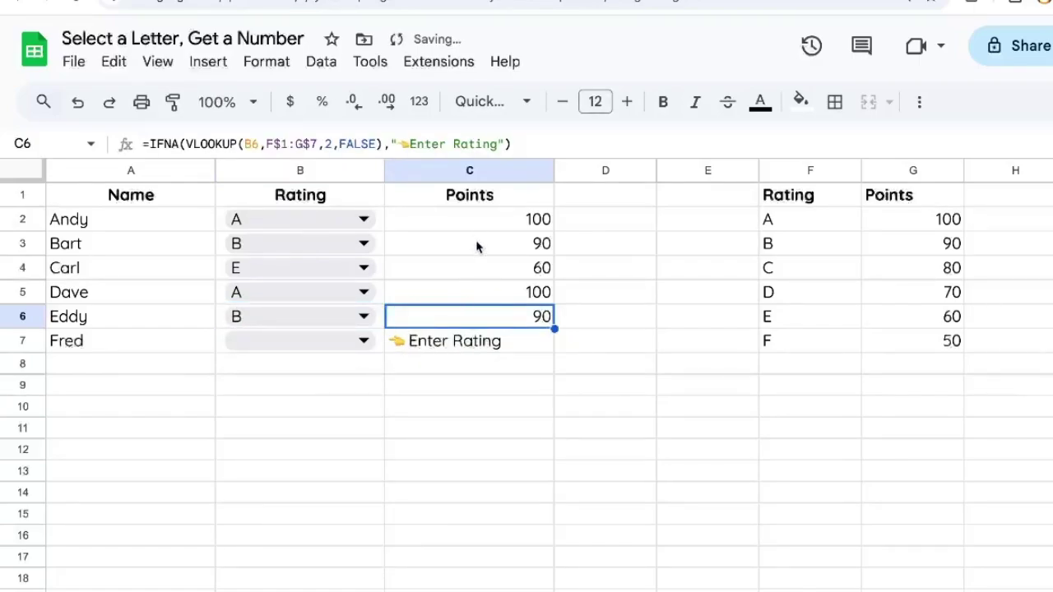
Select the lookup table entries in F2:G6.
{"action": "left_click", "coordinate": [490, 201]}
{"action": "left_click_drag", "start_coordinate": [802, 214], "coordinate": [868, 329]}
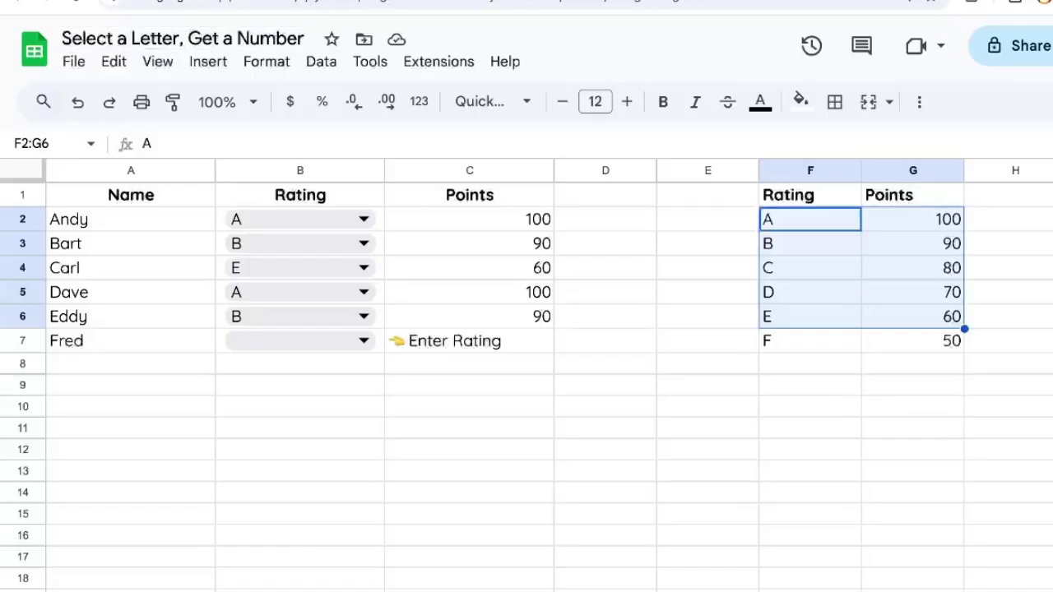